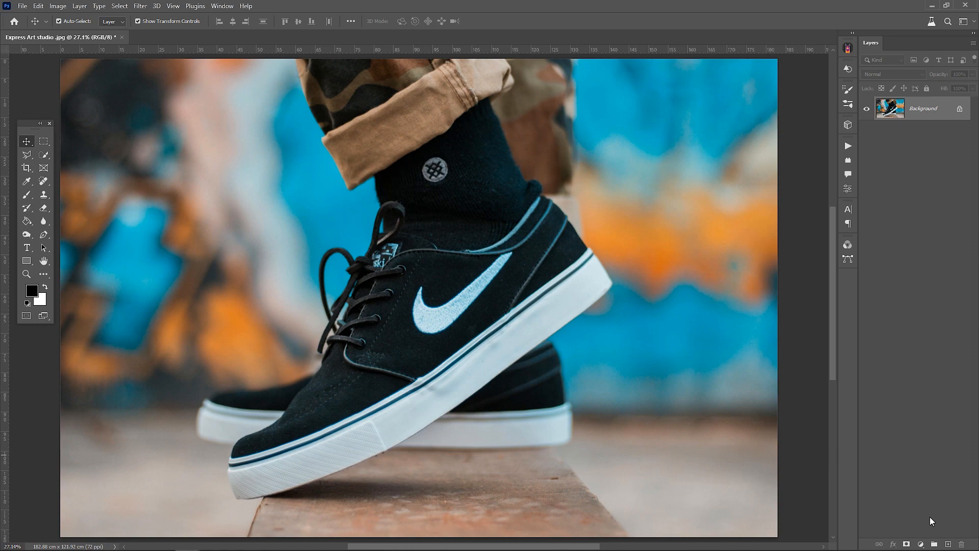
Add a Color Lookup adjustment layer using the NightFromDay.CUBE 3D LUT and reduce its opacity to 73%.
{"action": "left_click", "coordinate": [920, 544]}
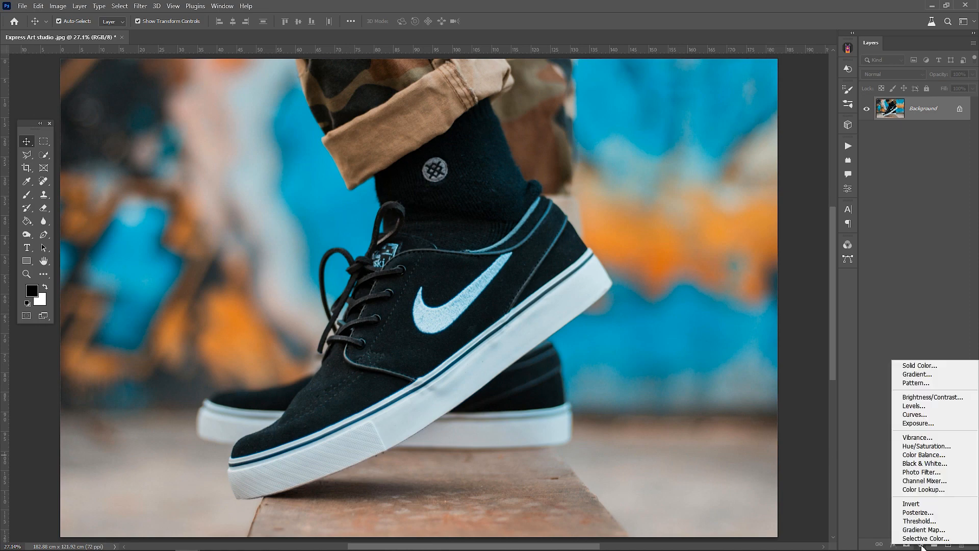
{"action": "left_click", "coordinate": [923, 490]}
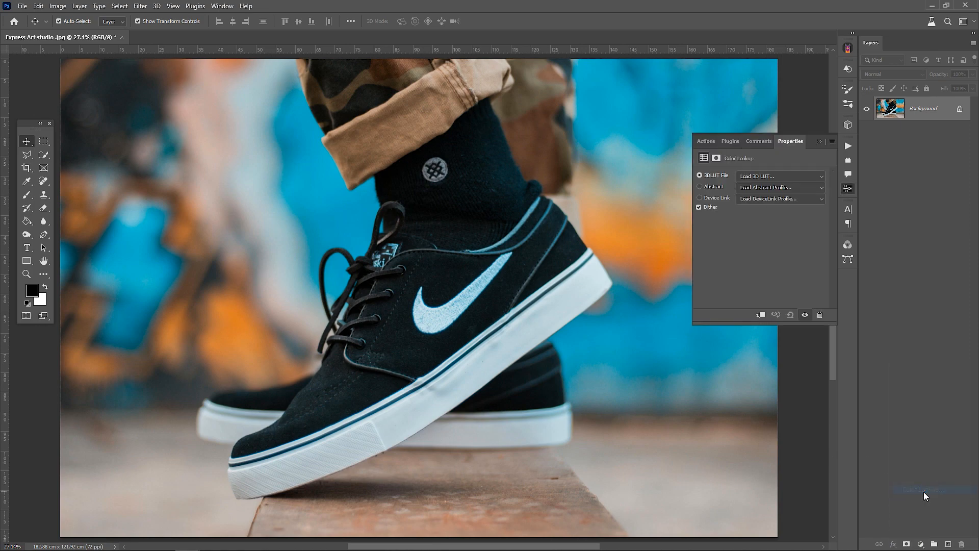
{"action": "left_click", "coordinate": [780, 177]}
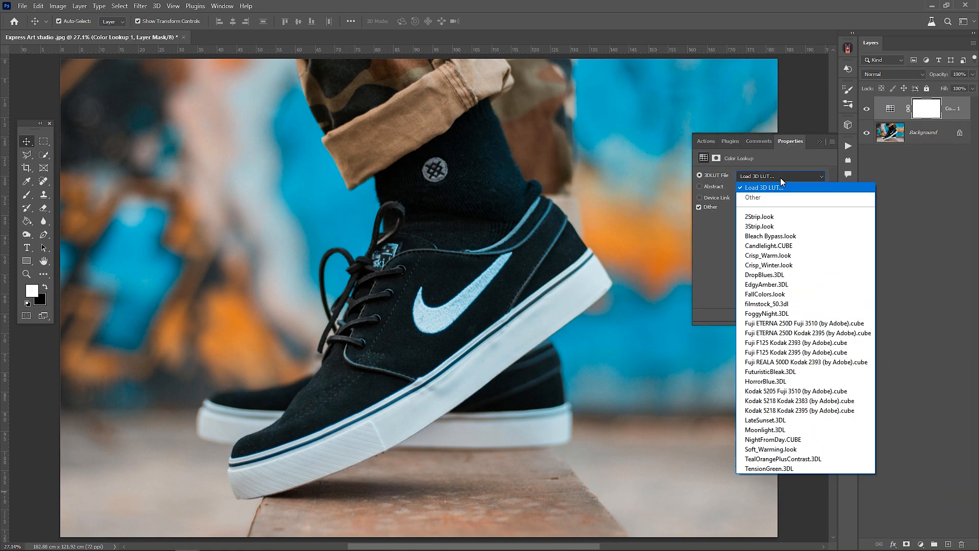
{"action": "left_click", "coordinate": [793, 440]}
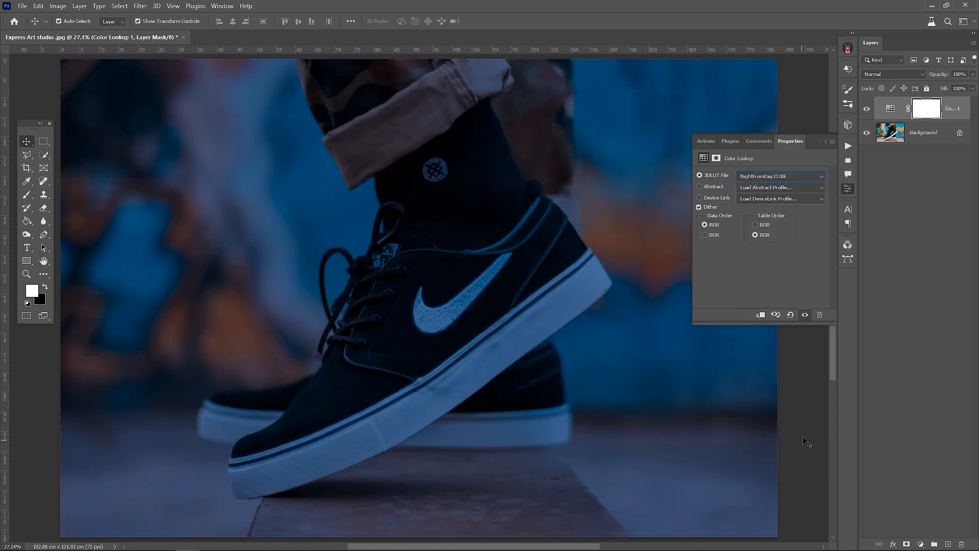
{"action": "left_click", "coordinate": [972, 76]}
{"action": "left_click_drag", "start_coordinate": [972, 87], "coordinate": [969, 90]}
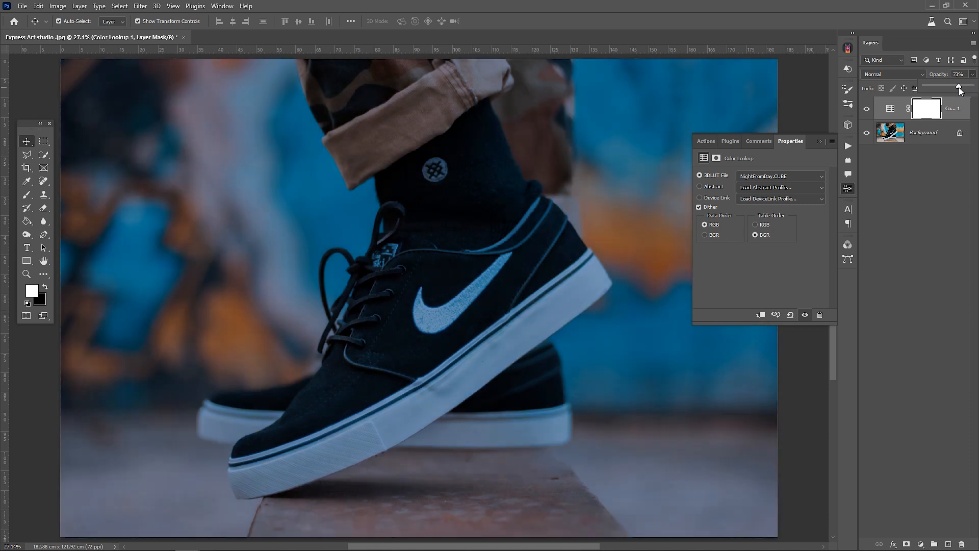
{"action": "left_click", "coordinate": [819, 141]}
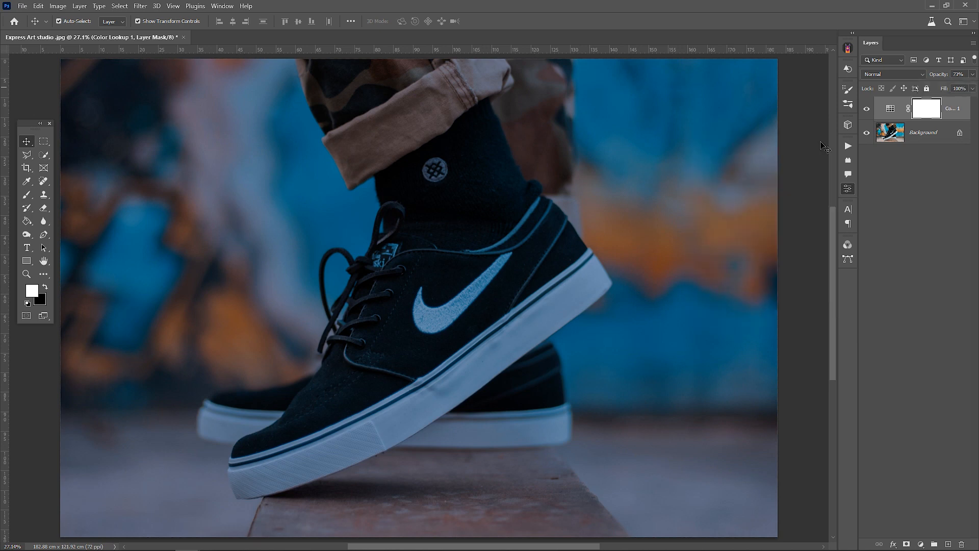
Hide the Color Lookup layer and quick-select the shoe's white swoosh on the Background layer.
{"action": "left_click", "coordinate": [867, 109]}
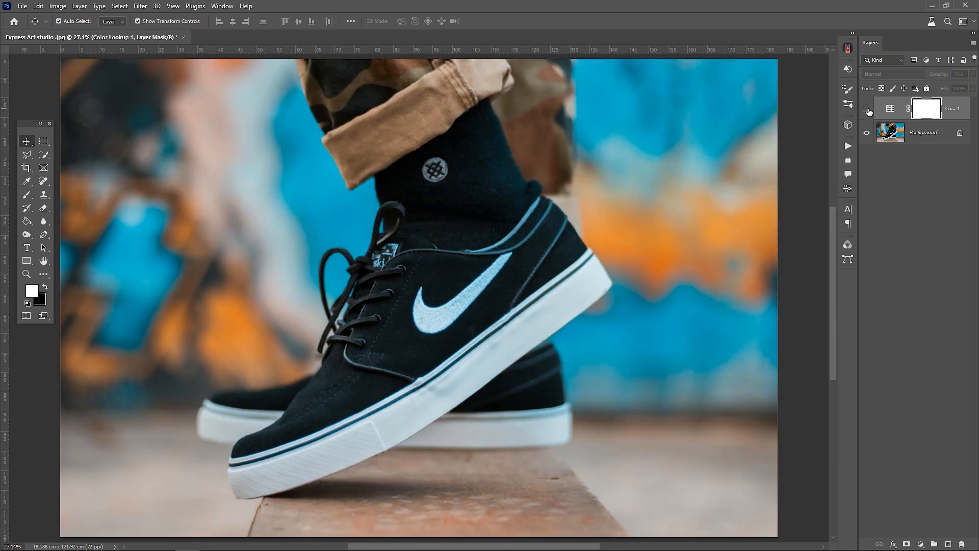
{"action": "left_click", "coordinate": [886, 138]}
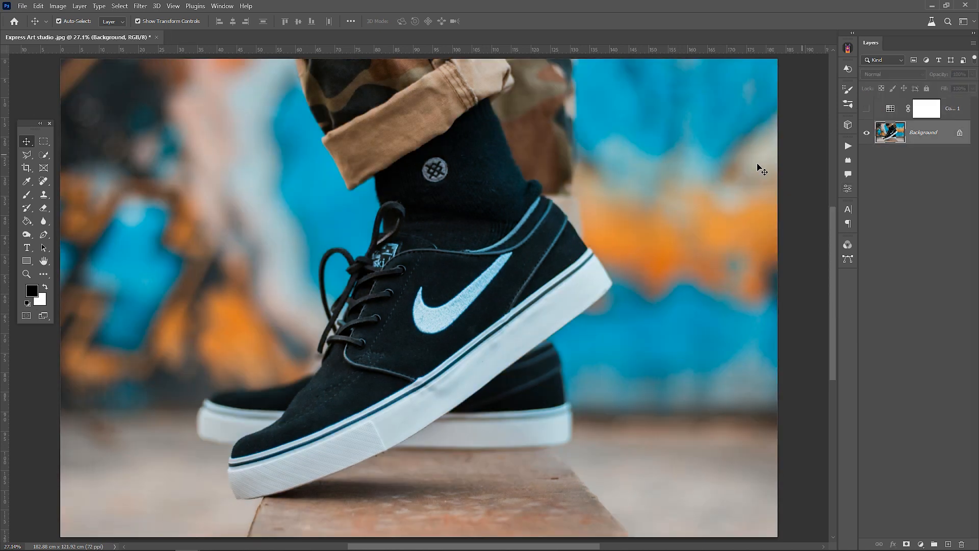
{"action": "left_click", "coordinate": [26, 274]}
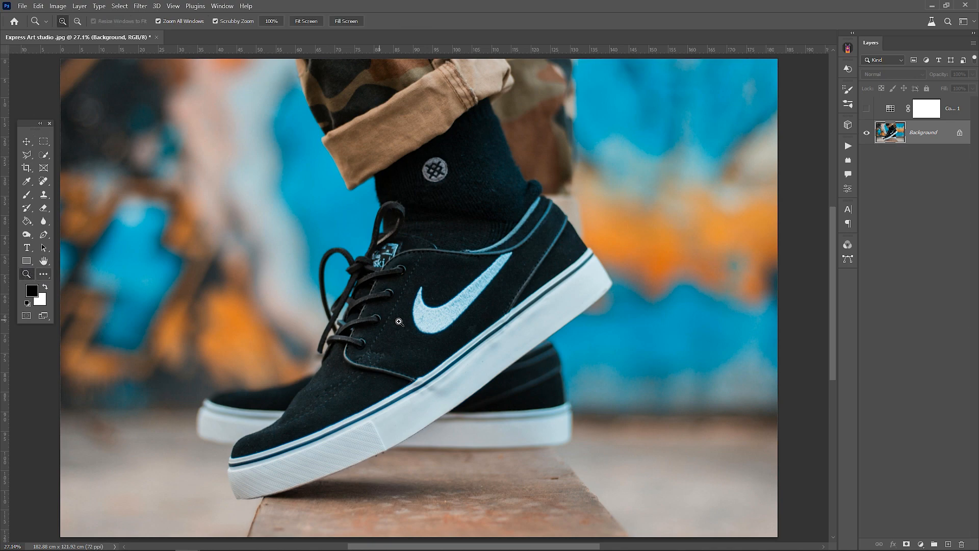
{"action": "left_click_drag", "start_coordinate": [458, 304], "coordinate": [507, 321]}
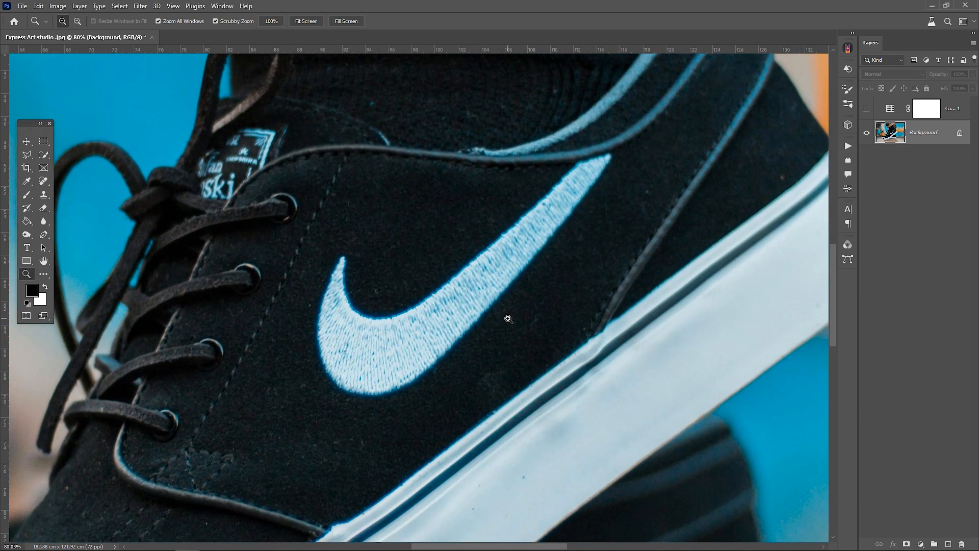
{"action": "left_click", "coordinate": [49, 155]}
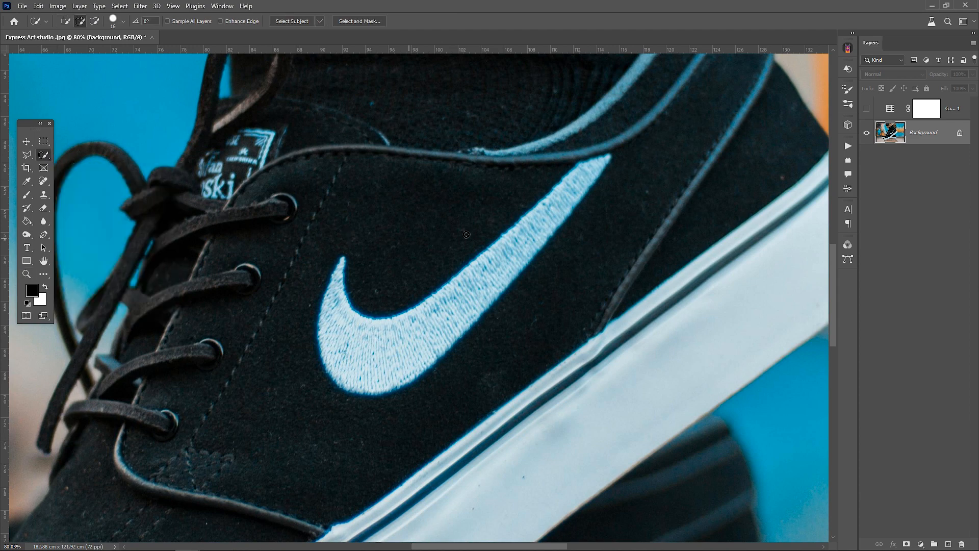
{"action": "mouse_move", "coordinate": [584, 184]}
{"action": "left_mouse_down"}
{"action": "mouse_move", "coordinate": [457, 309]}
{"action": "mouse_move", "coordinate": [362, 300]}
{"action": "mouse_move", "coordinate": [340, 270]}
{"action": "left_mouse_up"}
Add the thin white strip along the upper edge of the front shoe's sole, from heel to toe, to the selection.
{"action": "left_click_drag", "start_coordinate": [494, 546], "coordinate": [520, 547]}
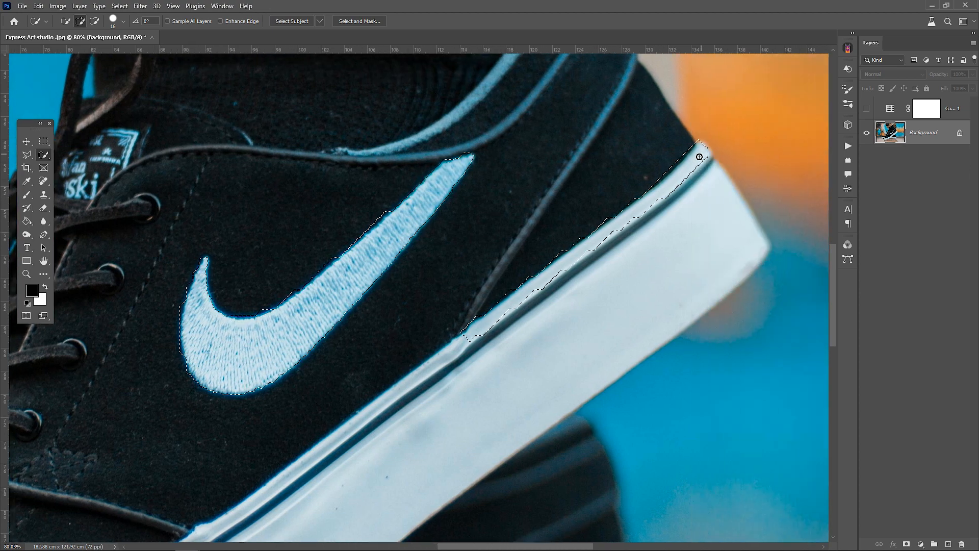
{"action": "left_click_drag", "start_coordinate": [701, 156], "coordinate": [636, 223]}
{"action": "left_click_drag", "start_coordinate": [542, 546], "coordinate": [513, 546]}
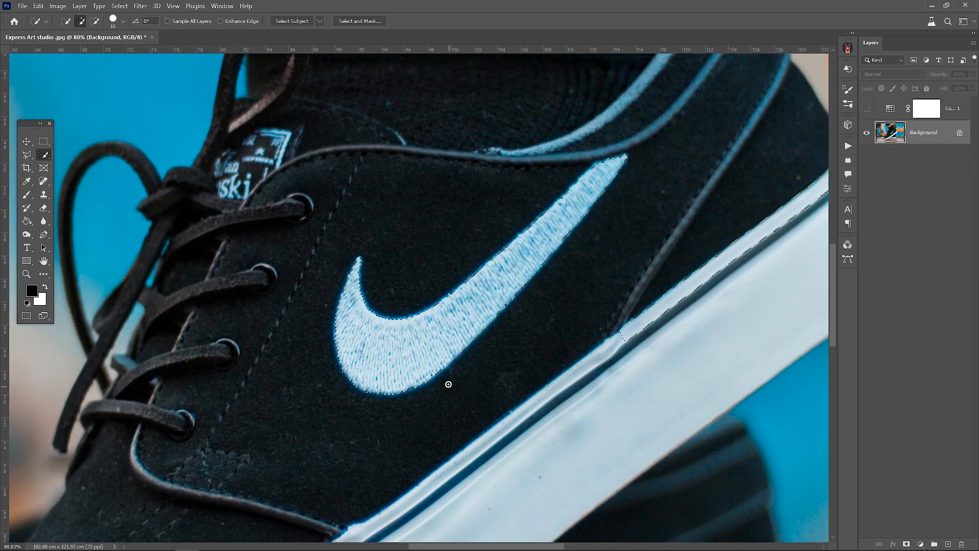
{"action": "scroll", "coordinate": [449, 367], "scroll_direction": "down", "scroll_amount": 5}
{"action": "left_click_drag", "start_coordinate": [609, 208], "coordinate": [353, 422]}
{"action": "left_click_drag", "start_coordinate": [468, 547], "coordinate": [407, 546]}
{"action": "scroll", "coordinate": [385, 398], "scroll_direction": "down", "scroll_amount": 4}
{"action": "scroll", "coordinate": [385, 397], "scroll_direction": "down", "scroll_amount": 2}
{"action": "mouse_move", "coordinate": [640, 246]}
{"action": "left_mouse_down"}
{"action": "mouse_move", "coordinate": [620, 283]}
{"action": "mouse_move", "coordinate": [577, 314]}
{"action": "mouse_move", "coordinate": [405, 402]}
{"action": "left_mouse_up"}
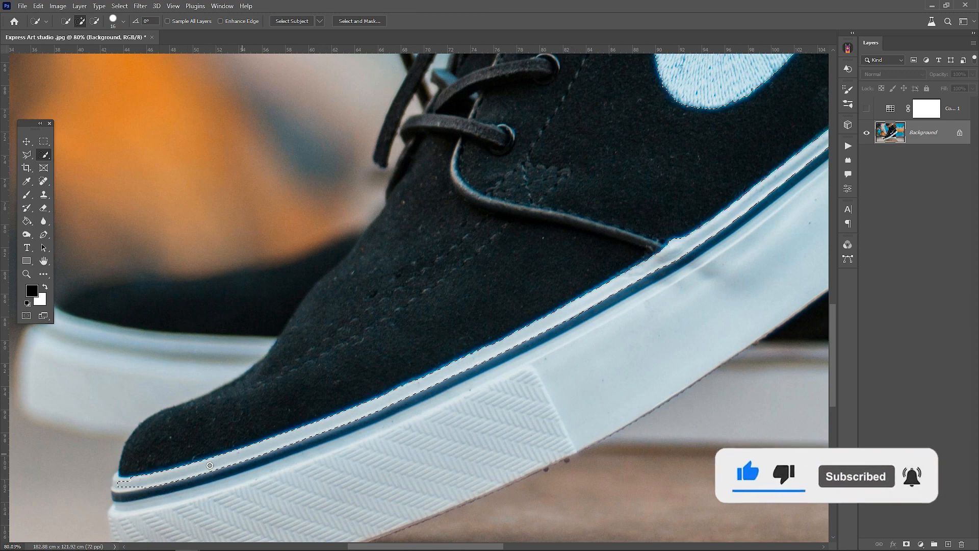
{"action": "mouse_move", "coordinate": [161, 478]}
{"action": "left_mouse_down"}
{"action": "mouse_move", "coordinate": [113, 476]}
{"action": "mouse_move", "coordinate": [119, 486]}
{"action": "left_mouse_up"}
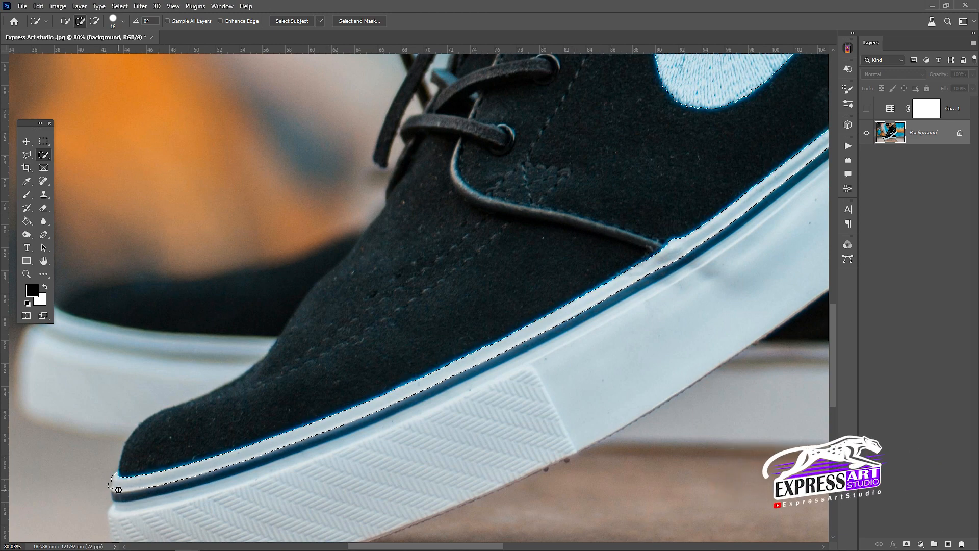
Subtract the spill beyond the toe end of the sole strip from the selection and fit the whole image in view.
{"action": "key", "text": "alt"}
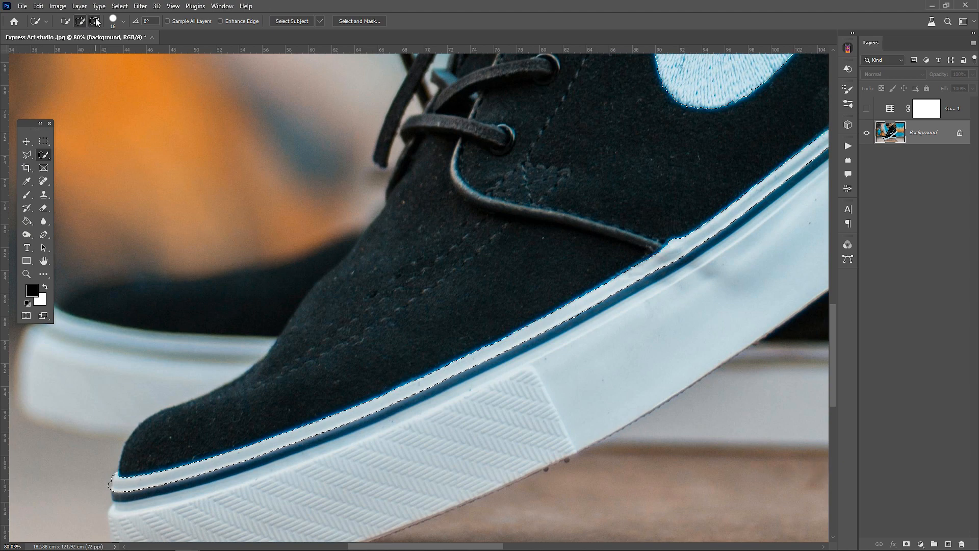
{"action": "left_click_drag", "start_coordinate": [107, 485], "coordinate": [106, 479]}
{"action": "left_click_drag", "start_coordinate": [455, 549], "coordinate": [523, 539]}
{"action": "scroll", "coordinate": [708, 288], "scroll_direction": "up", "scroll_amount": 8}
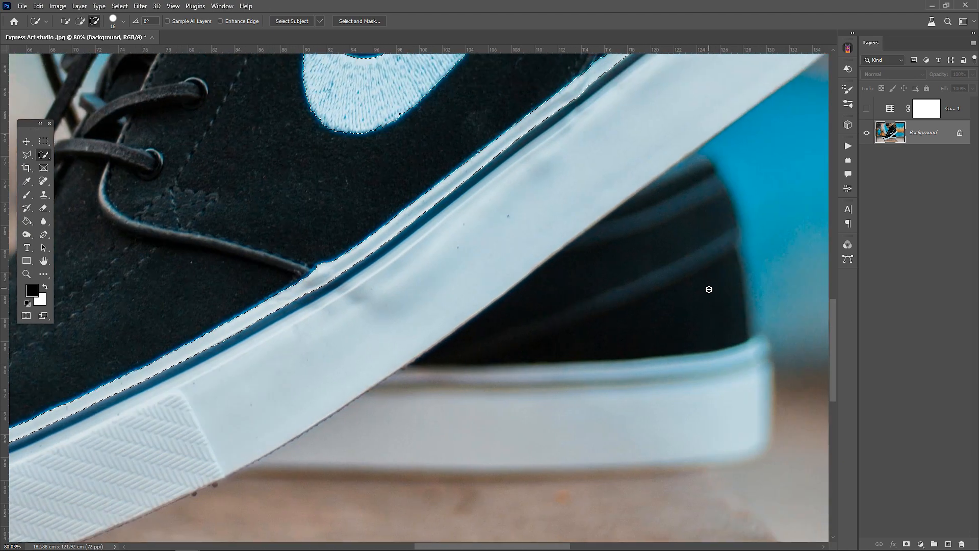
{"action": "key", "text": "z"}
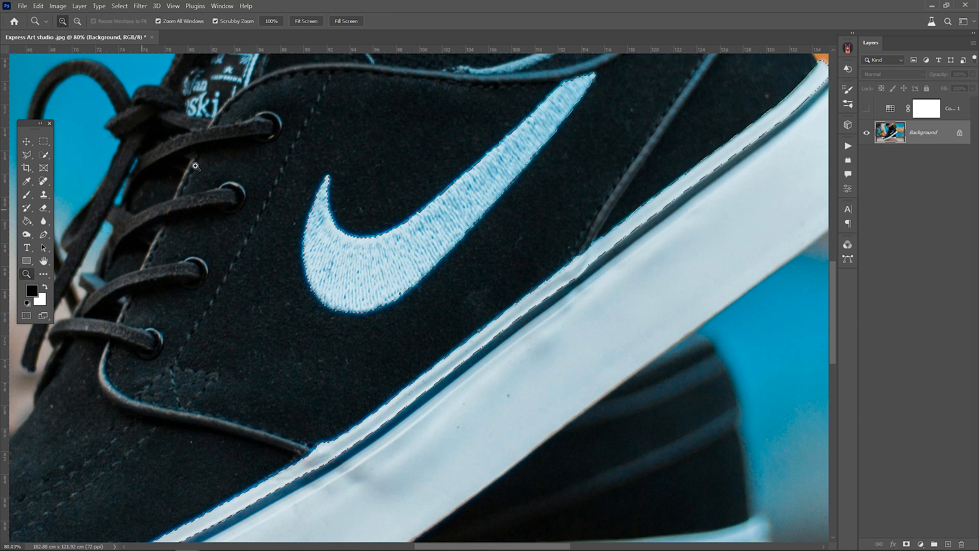
{"action": "left_click", "coordinate": [306, 21]}
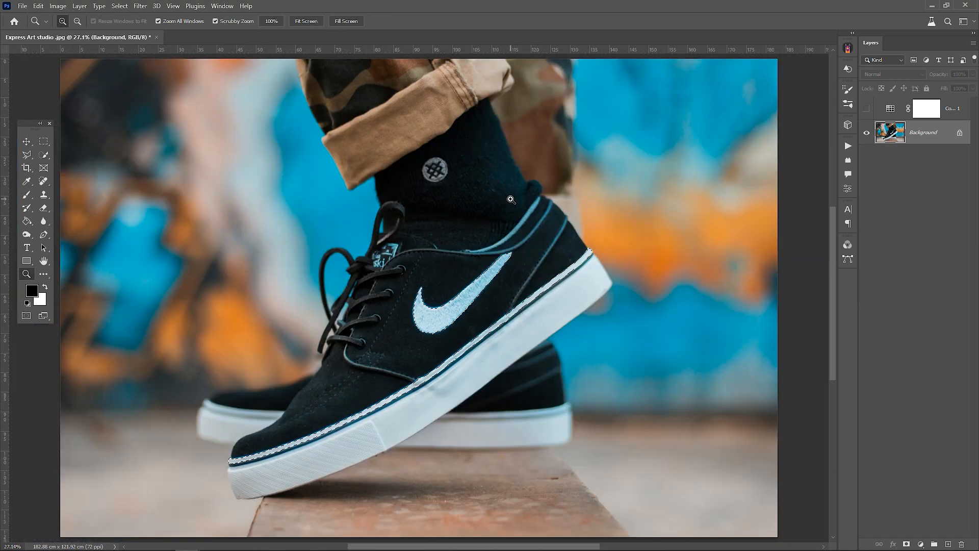
Copy the selected swoosh and sole strip to a new layer and place it above the re-enabled Color Lookup layer.
{"action": "key", "text": "ctrl"}
{"action": "key", "text": "ctrl+j"}
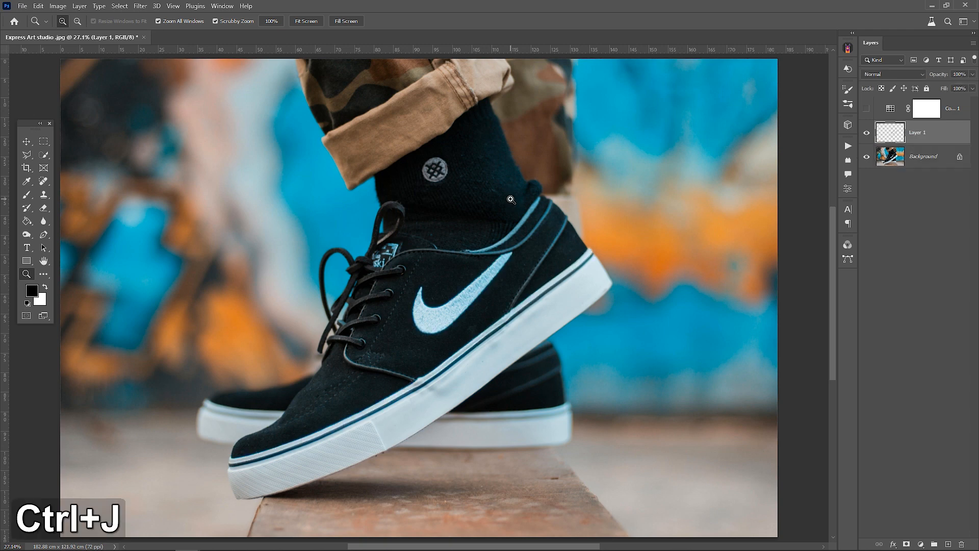
{"action": "left_click", "coordinate": [867, 109]}
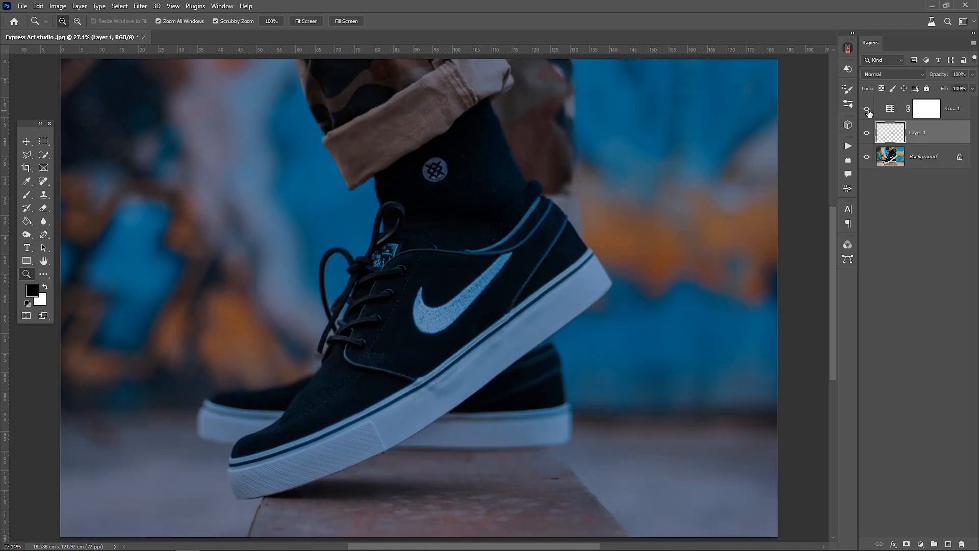
{"action": "left_click_drag", "start_coordinate": [885, 138], "coordinate": [885, 108]}
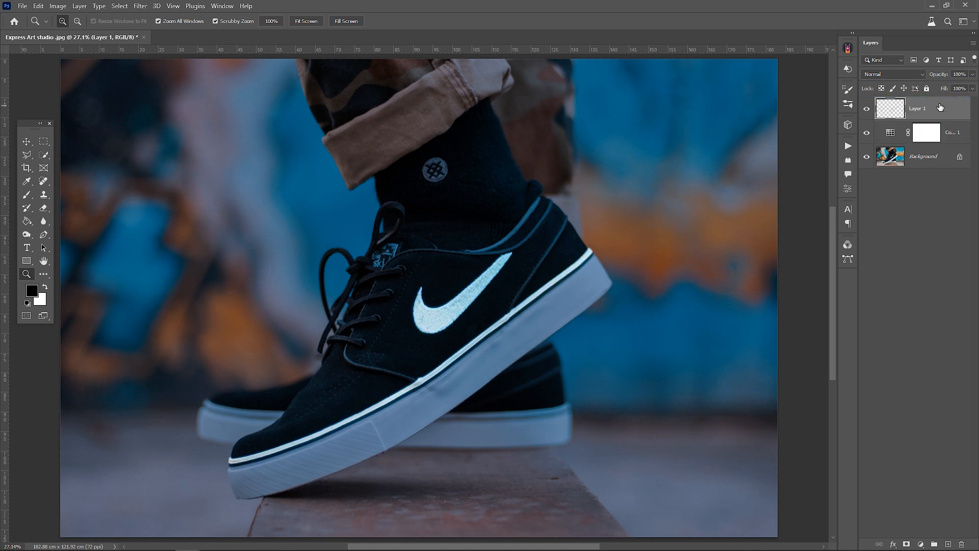
Convert the copied swoosh and strip layer to a smart object and set its blend mode to Linear Light.
{"action": "right_click", "coordinate": [940, 107]}
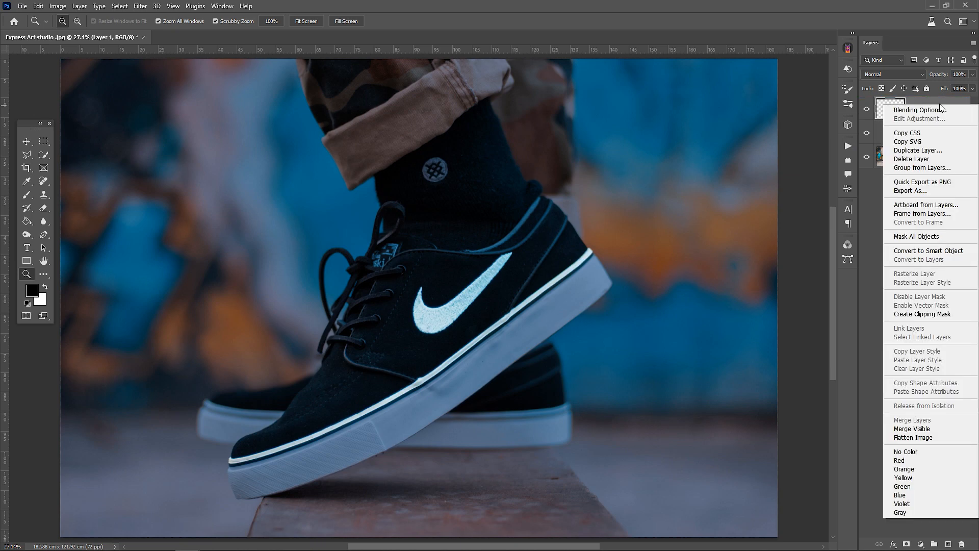
{"action": "left_click", "coordinate": [941, 251]}
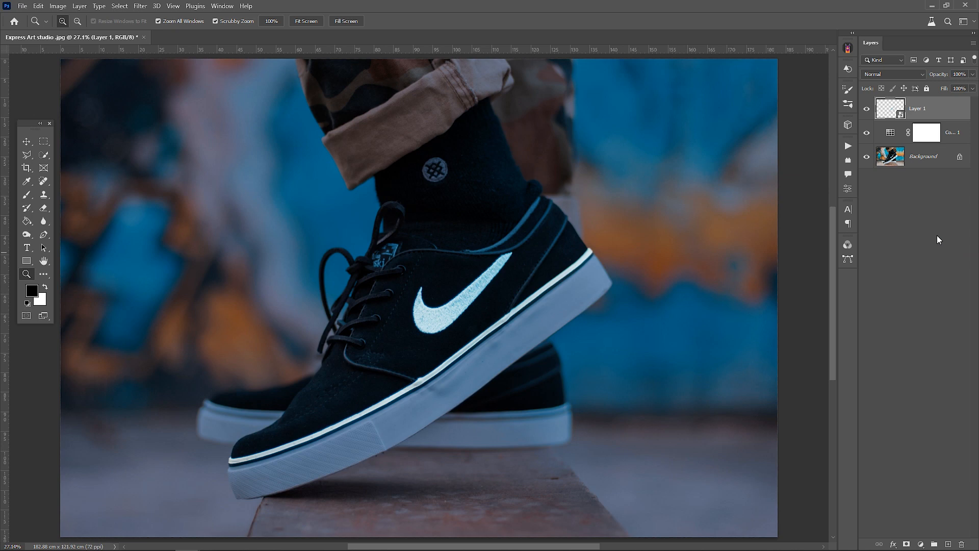
{"action": "left_click", "coordinate": [905, 78]}
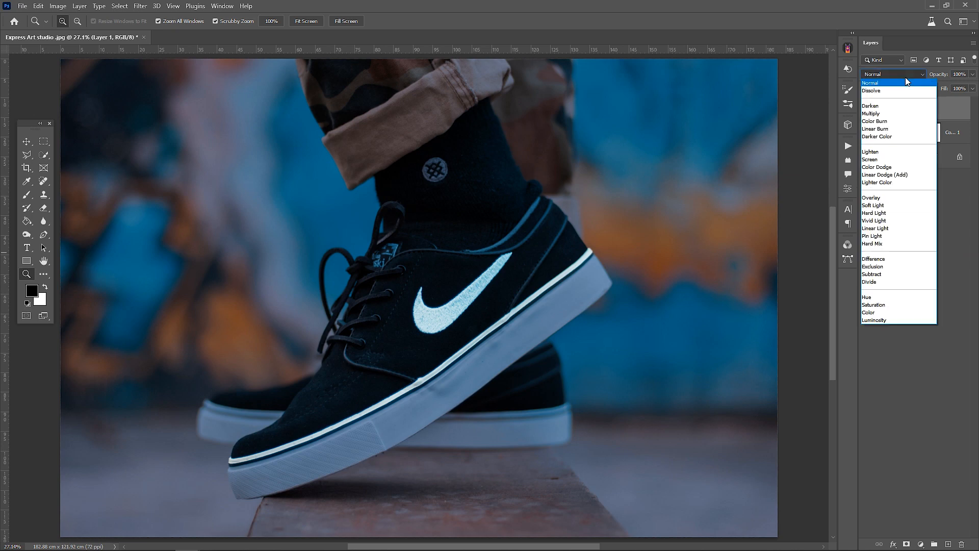
{"action": "left_click", "coordinate": [889, 227]}
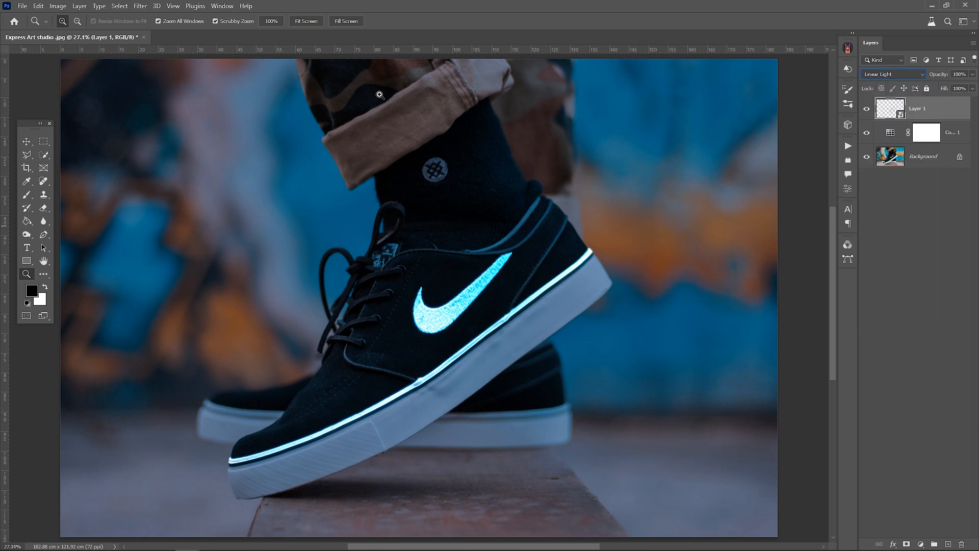
Apply a Gaussian Blur with a 5-pixel radius to the swoosh and strip smart object.
{"action": "left_click", "coordinate": [140, 7]}
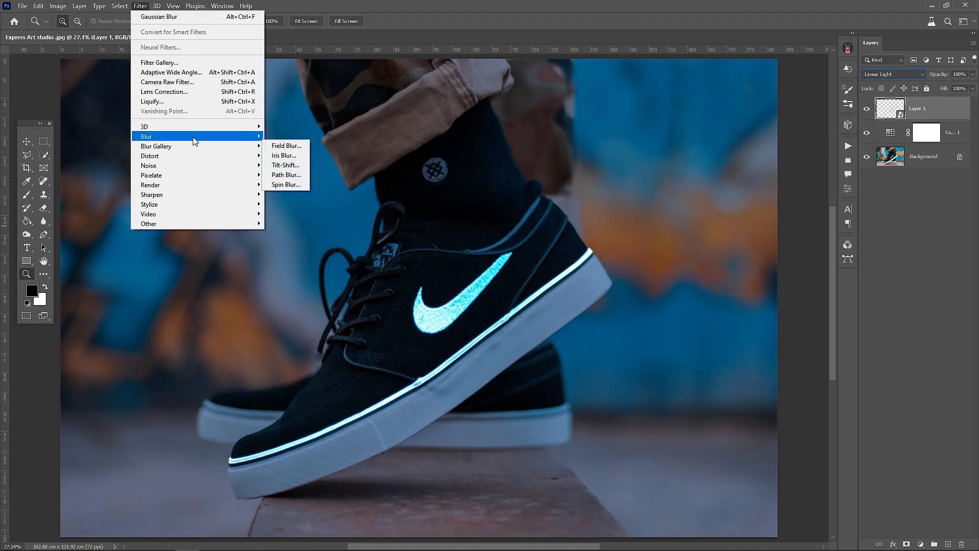
{"action": "mouse_move", "coordinate": [194, 141]}
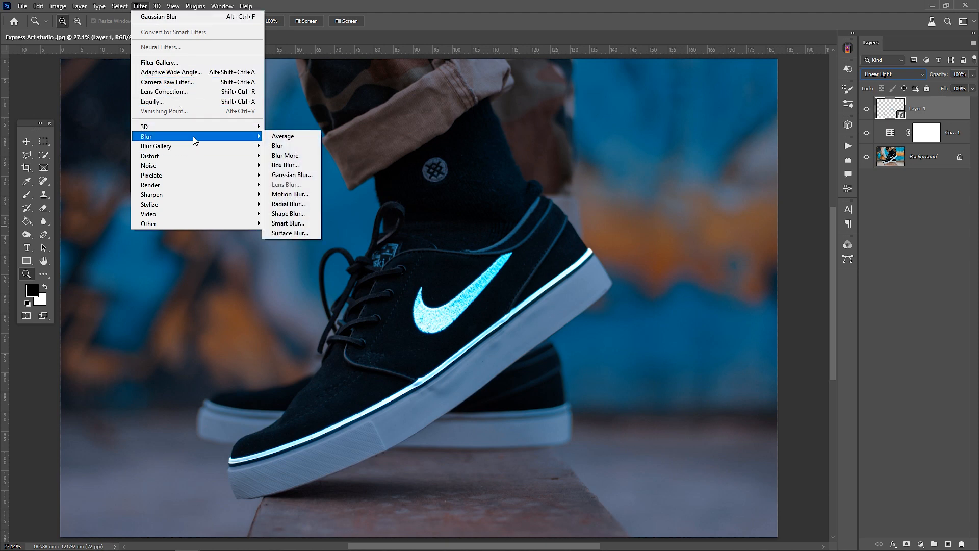
{"action": "left_click", "coordinate": [290, 175]}
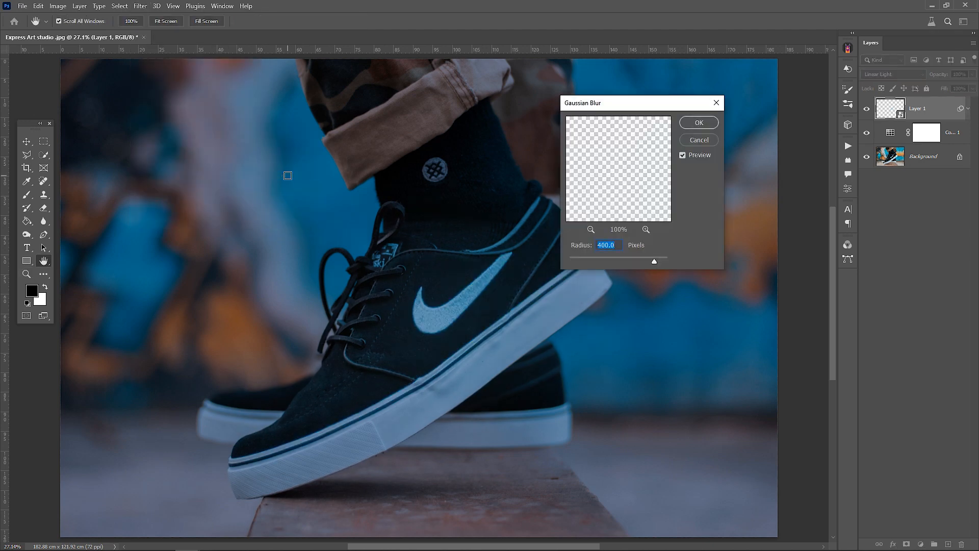
{"action": "left_click_drag", "start_coordinate": [617, 245], "coordinate": [602, 245]}
{"action": "type", "text": "5"}
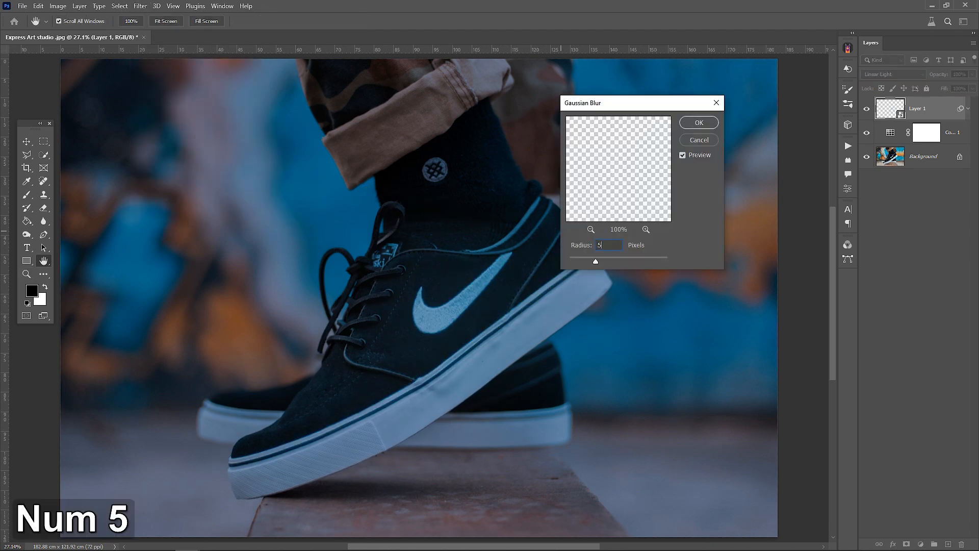
{"action": "key", "text": "Return"}
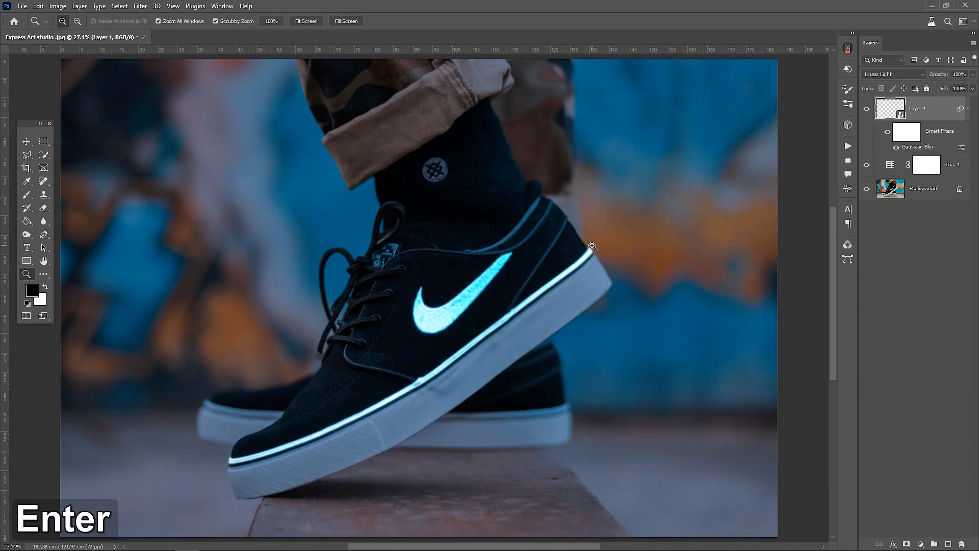
Duplicate the blurred glow layer and set the copy's Gaussian Blur radius to 25 pixels.
{"action": "key", "text": "ctrl+j"}
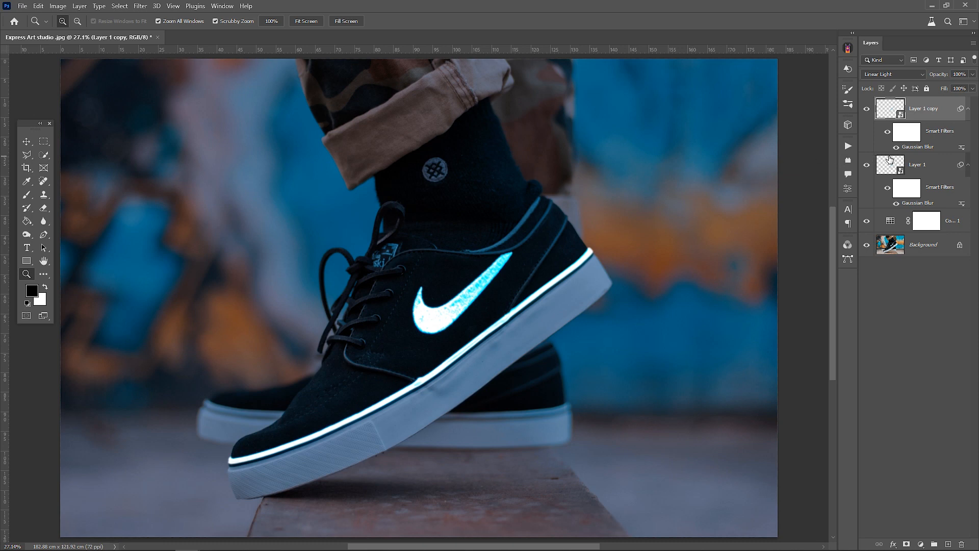
{"action": "double_click", "coordinate": [927, 147]}
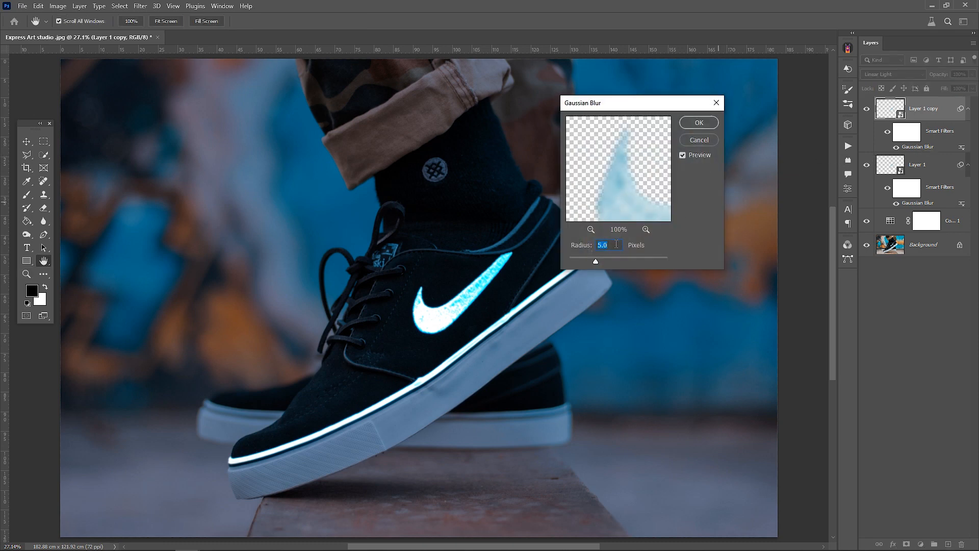
{"action": "type", "text": "25"}
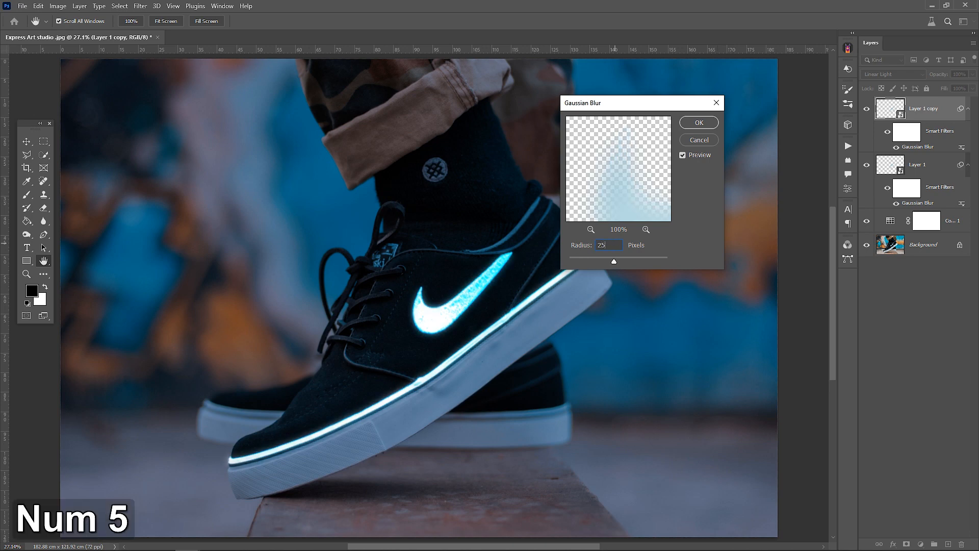
{"action": "key", "text": "Return"}
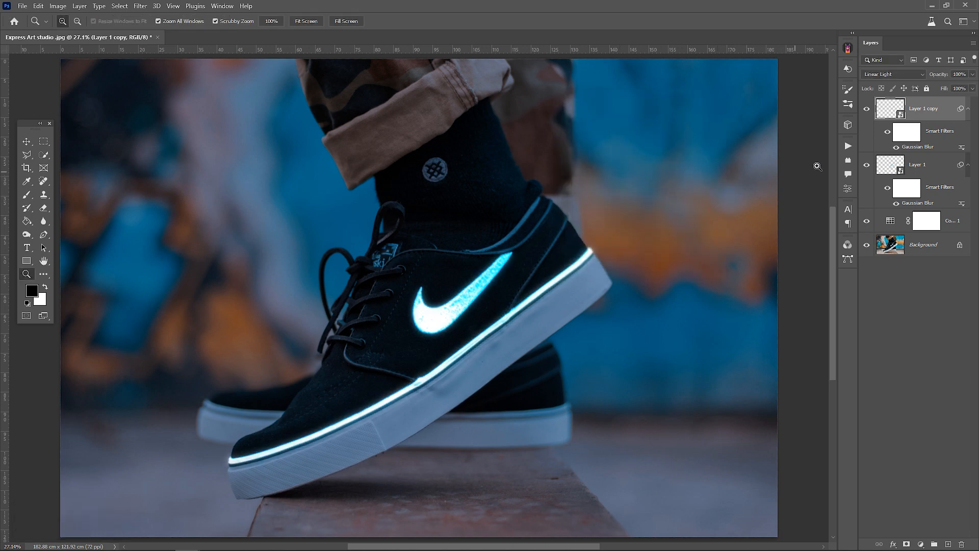
Duplicate the top glow layer and set the copy's Gaussian Blur radius to 60 pixels.
{"action": "key", "text": "ctrl+j"}
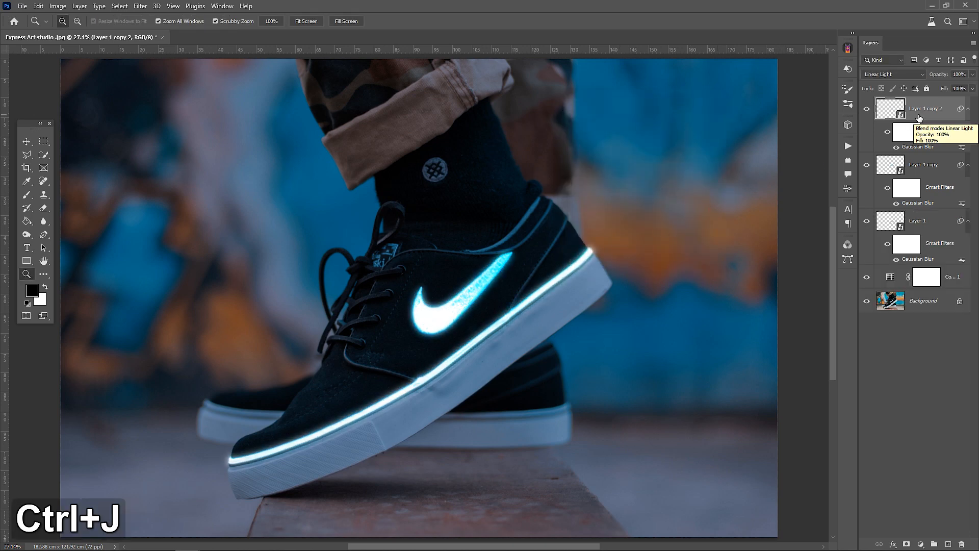
{"action": "double_click", "coordinate": [918, 146]}
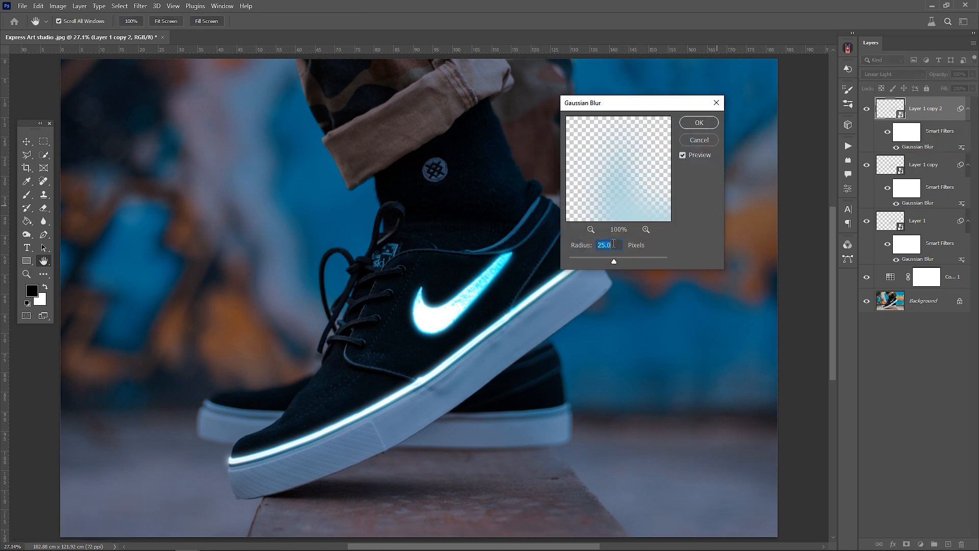
{"action": "type", "text": "0"}
{"action": "key", "text": "Return"}
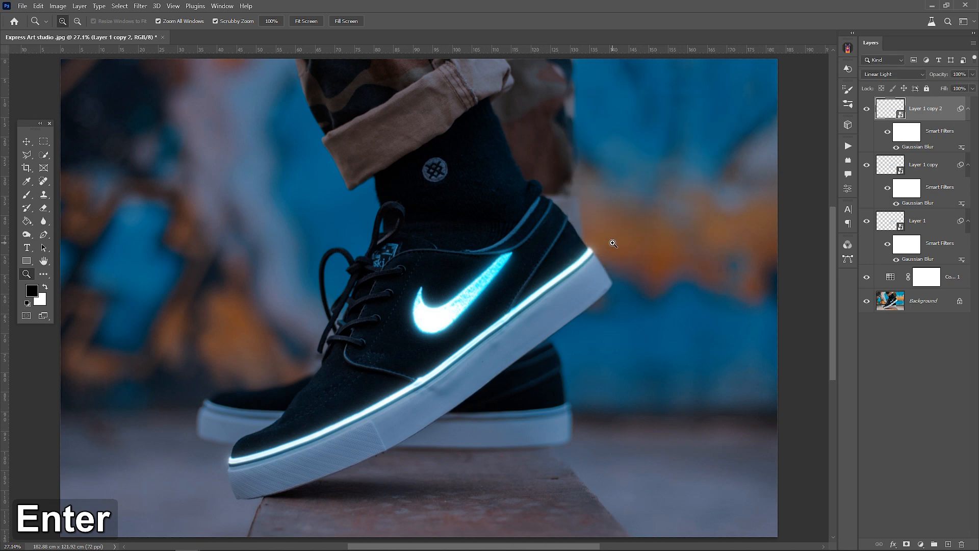
Duplicate the 60-pixel glow layer and set the new copy's Gaussian Blur radius to 110 pixels.
{"action": "key", "text": "ctrl+j"}
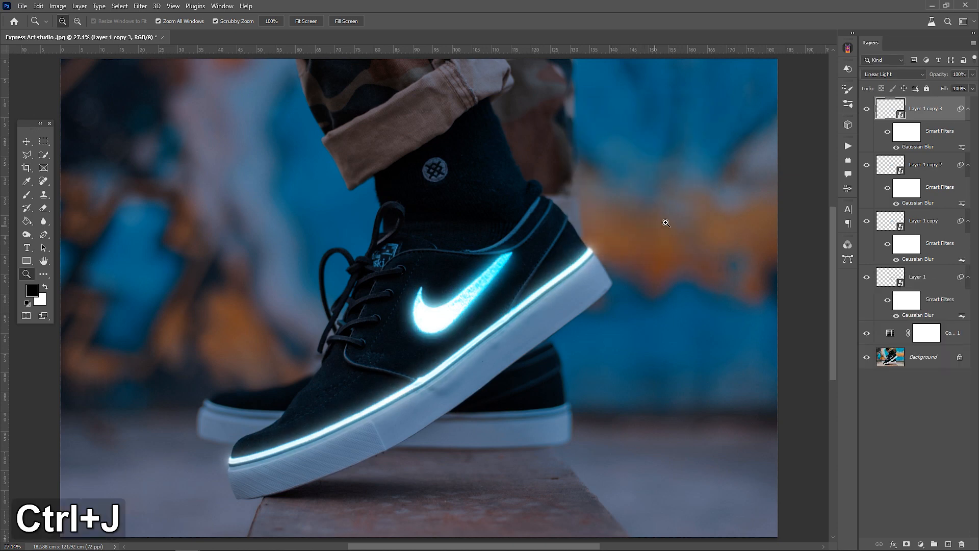
{"action": "double_click", "coordinate": [912, 147]}
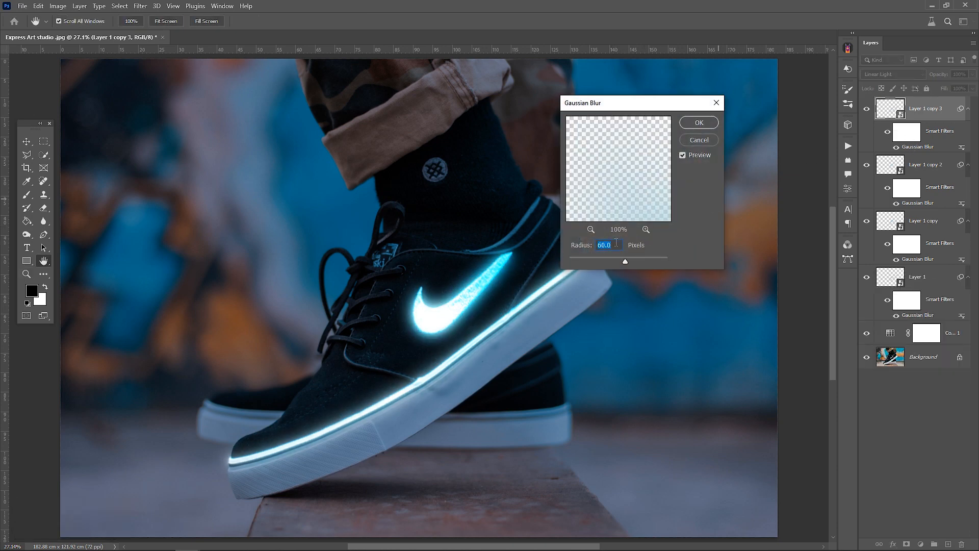
{"action": "type", "text": "10"}
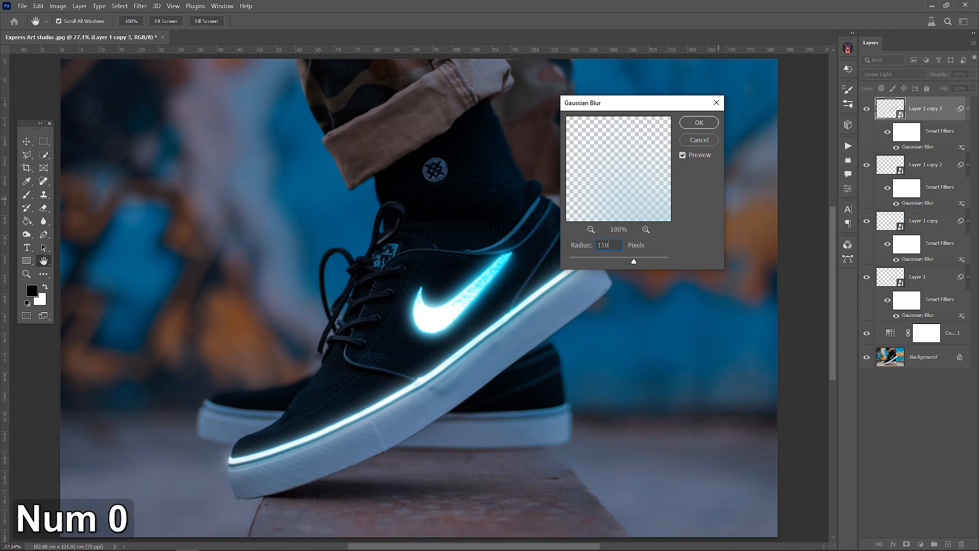
{"action": "key", "text": "Return"}
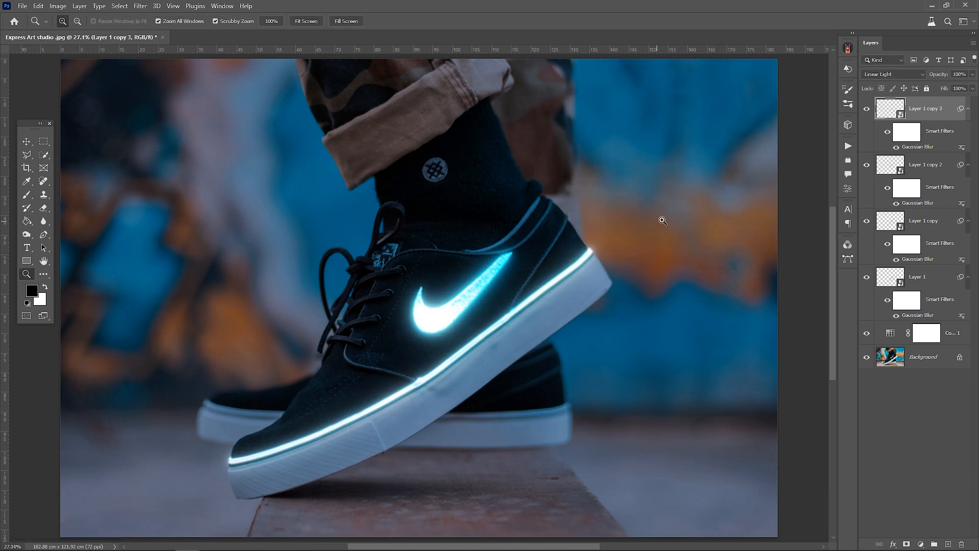
Duplicate the 110-pixel glow layer and set the new copy's Gaussian Blur radius to 25 pixels.
{"action": "key", "text": "ctrl+j"}
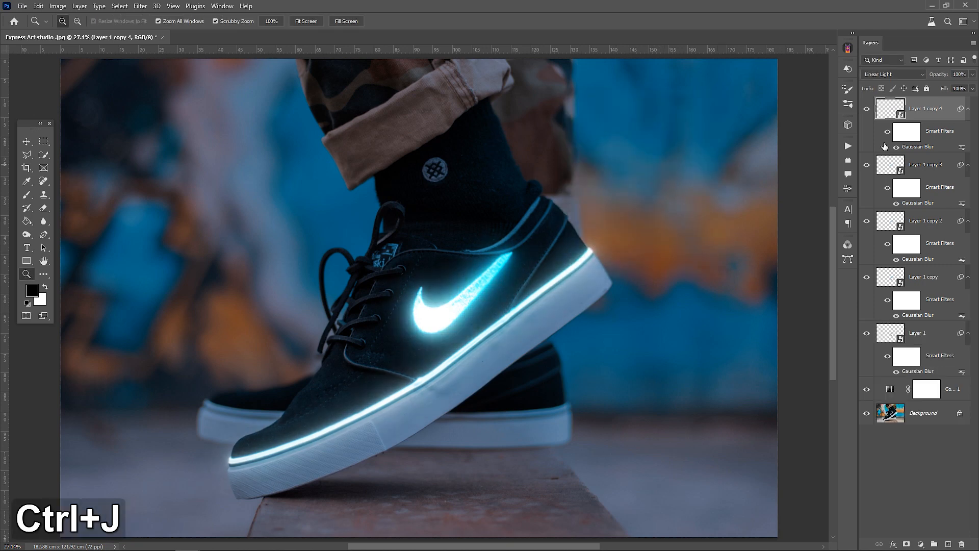
{"action": "double_click", "coordinate": [915, 148]}
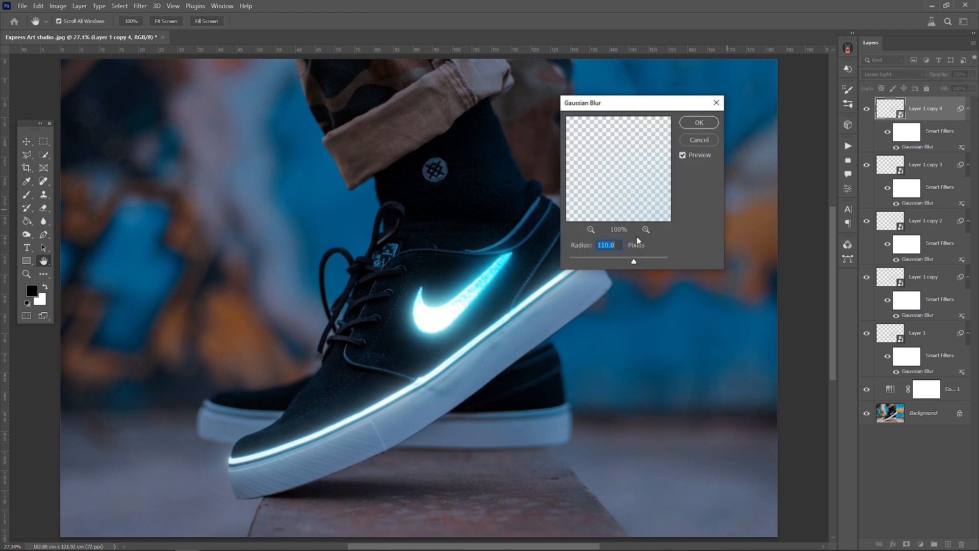
{"action": "type", "text": "25"}
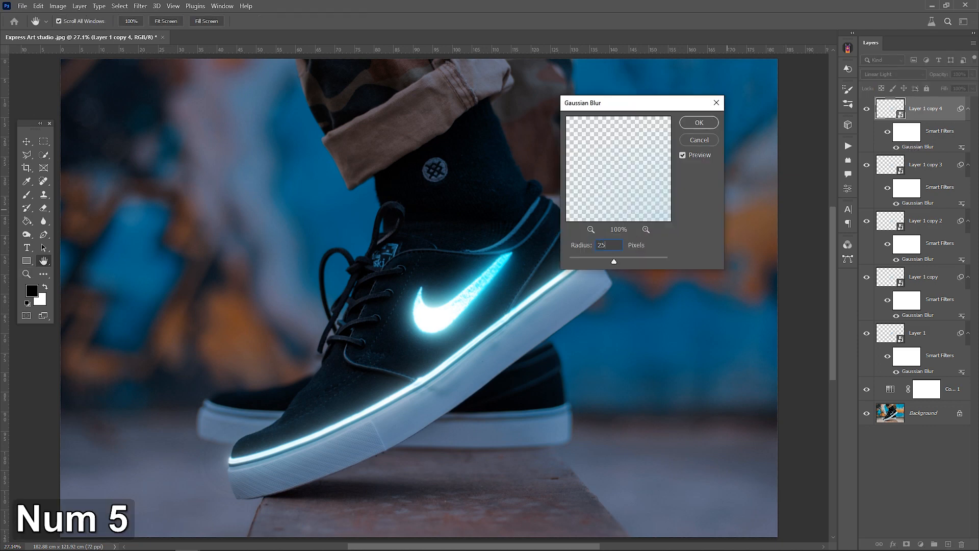
{"action": "key", "text": "Return"}
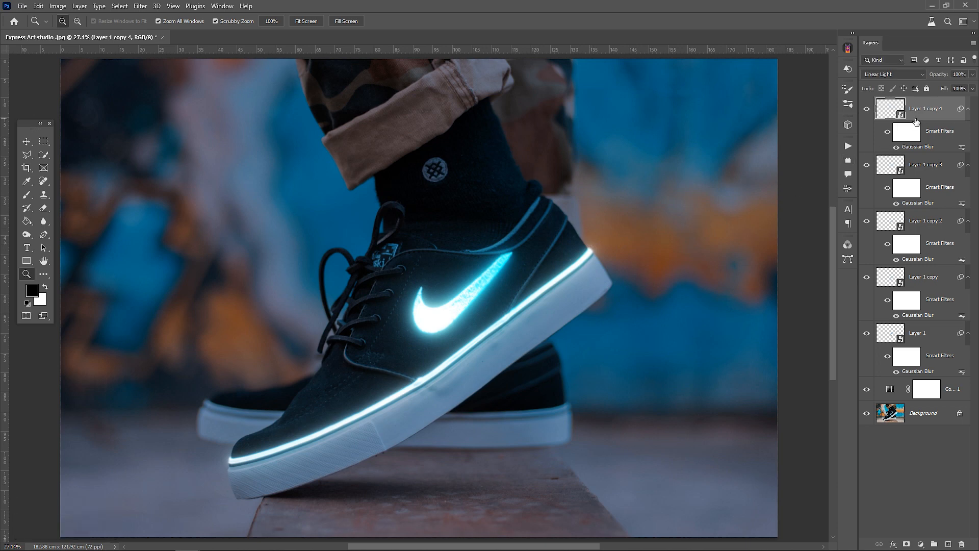
Group all five glow layers and add a Hue/Saturation adjustment clipped to that group.
{"action": "left_click", "coordinate": [931, 333], "text": "shift"}
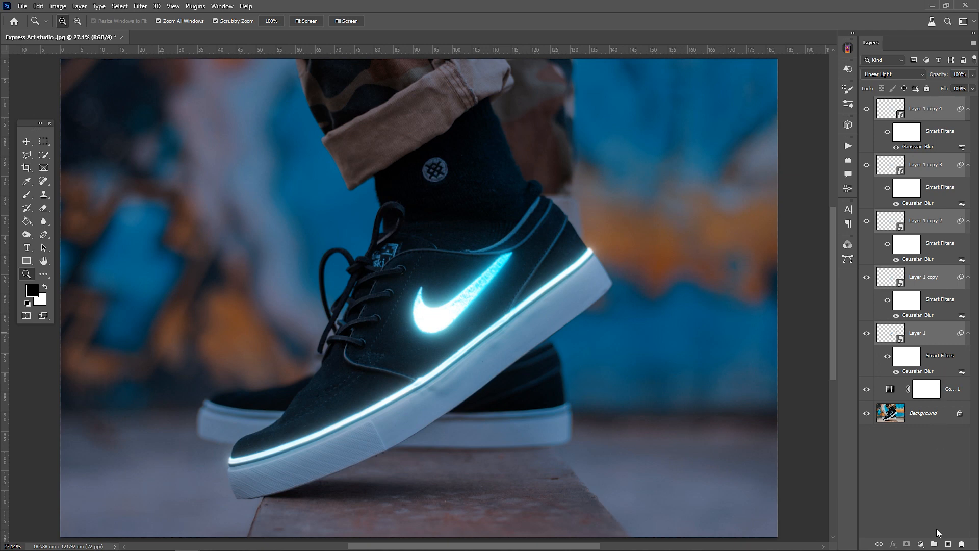
{"action": "left_click", "coordinate": [935, 545]}
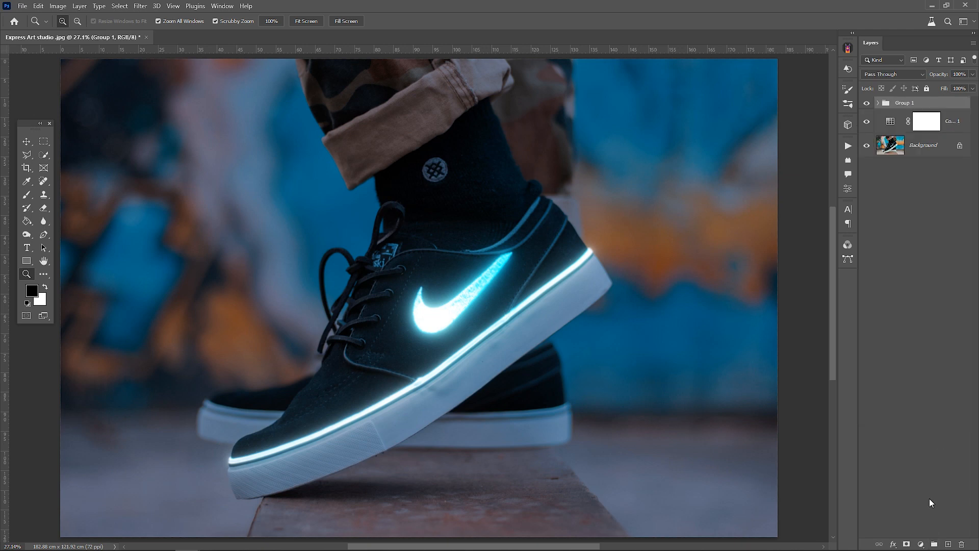
{"action": "left_click", "coordinate": [921, 545]}
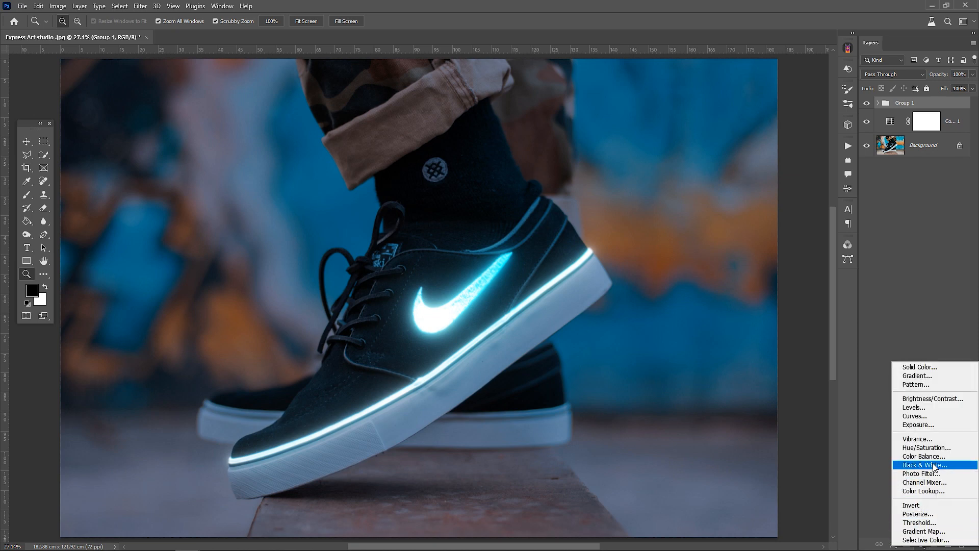
{"action": "left_click", "coordinate": [927, 447]}
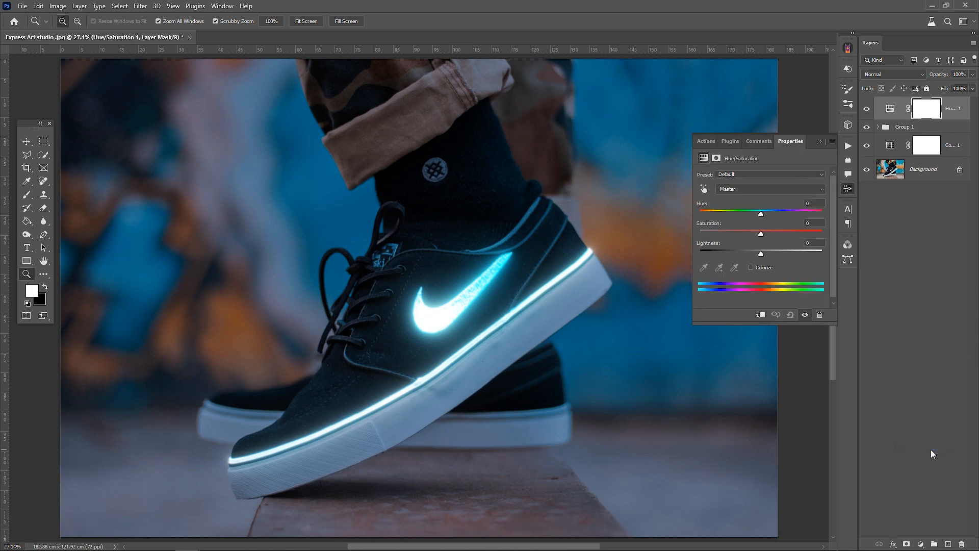
{"action": "left_click", "coordinate": [758, 316]}
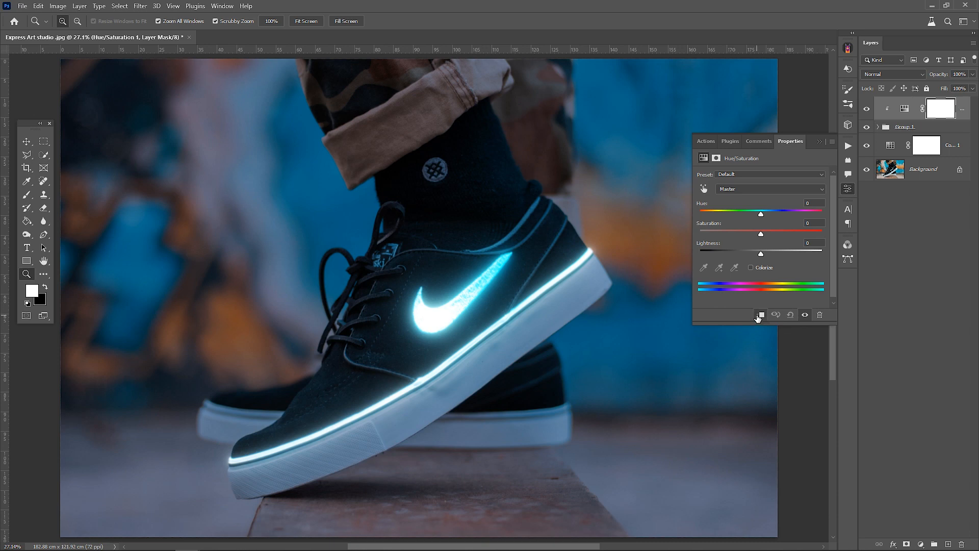
Colorize the glow group through the Hue/Saturation adjustment with hue 189, saturation 95 and lightness -5.
{"action": "left_click", "coordinate": [751, 268]}
{"action": "left_click_drag", "start_coordinate": [722, 213], "coordinate": [764, 213]}
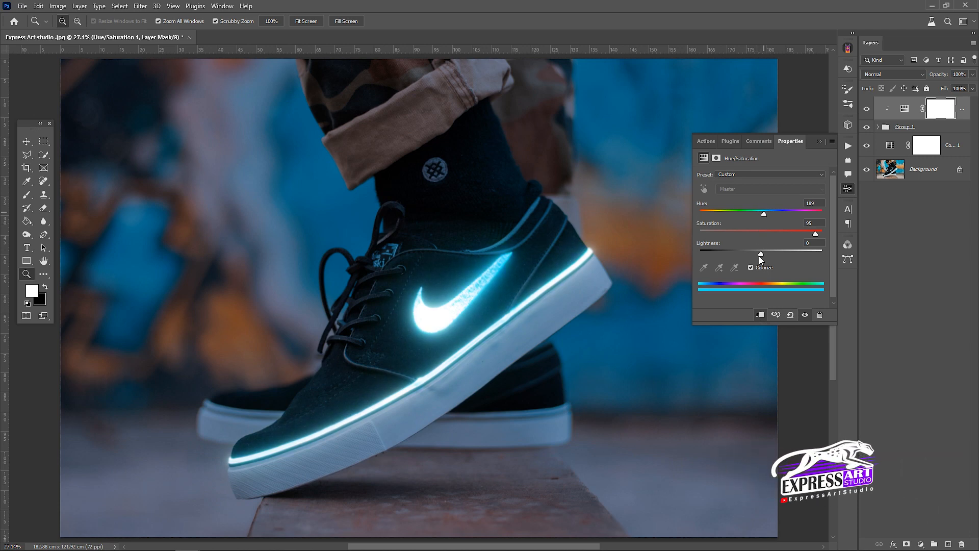
{"action": "mouse_move", "coordinate": [761, 253]}
{"action": "left_mouse_down"}
{"action": "mouse_move", "coordinate": [729, 254]}
{"action": "mouse_move", "coordinate": [783, 255]}
{"action": "mouse_move", "coordinate": [726, 253]}
{"action": "mouse_move", "coordinate": [757, 255]}
{"action": "left_mouse_up"}
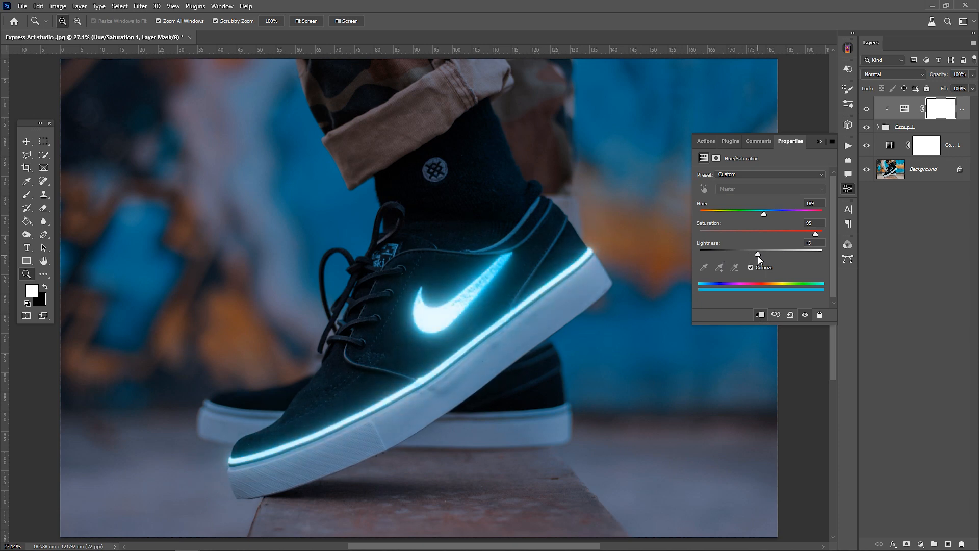
{"action": "left_click", "coordinate": [820, 141]}
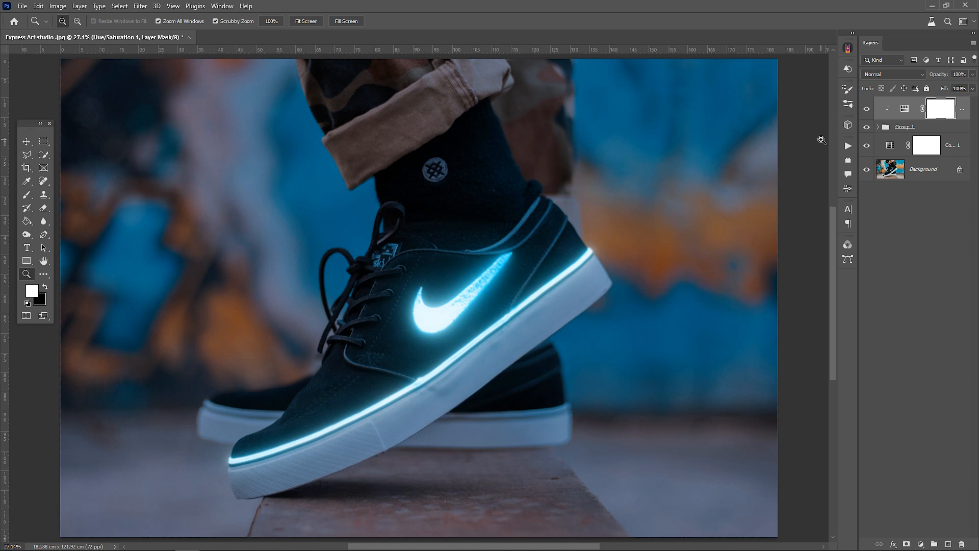
Duplicate the clipped Hue/Saturation adjustment and release the copy's clipping so it affects the whole image.
{"action": "left_click_drag", "start_coordinate": [905, 108], "coordinate": [948, 543]}
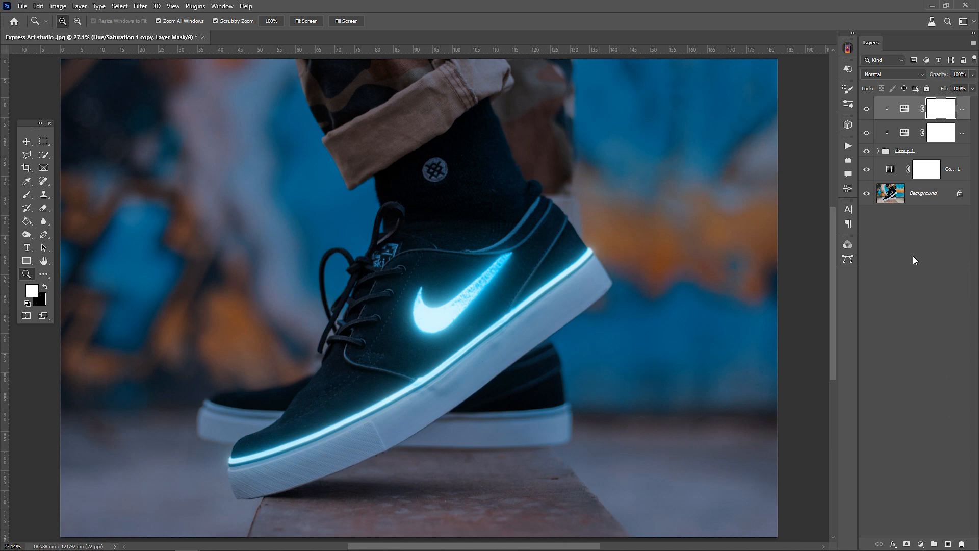
{"action": "key", "text": "alt"}
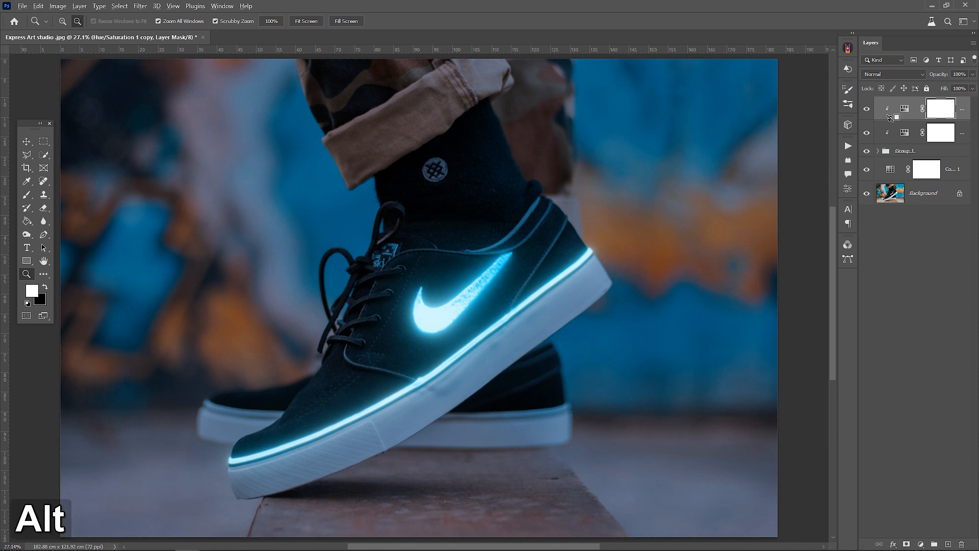
{"action": "left_click", "coordinate": [890, 118], "text": "alt"}
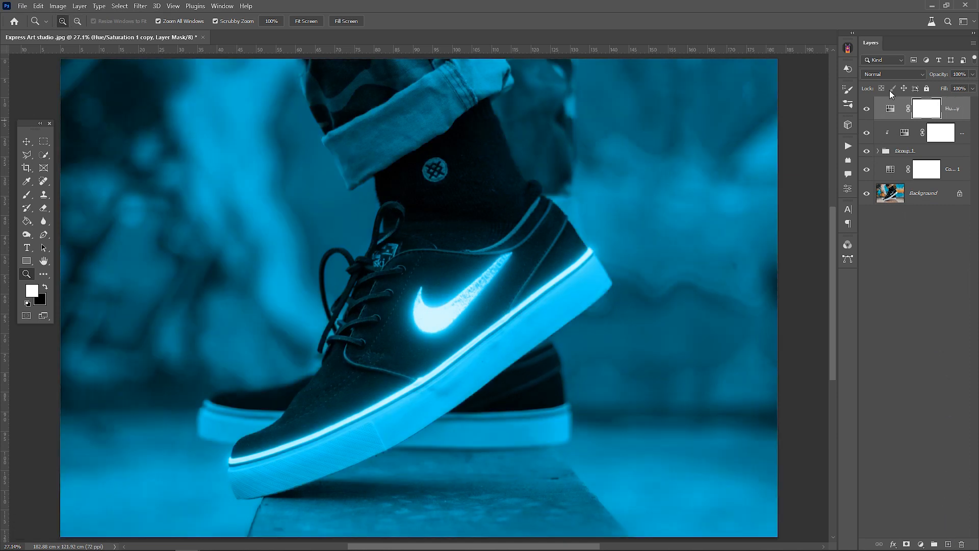
Set the unclipped Hue/Saturation copy's blend mode to Screen and invert its layer mask to black.
{"action": "left_click", "coordinate": [890, 108]}
{"action": "left_click", "coordinate": [885, 75]}
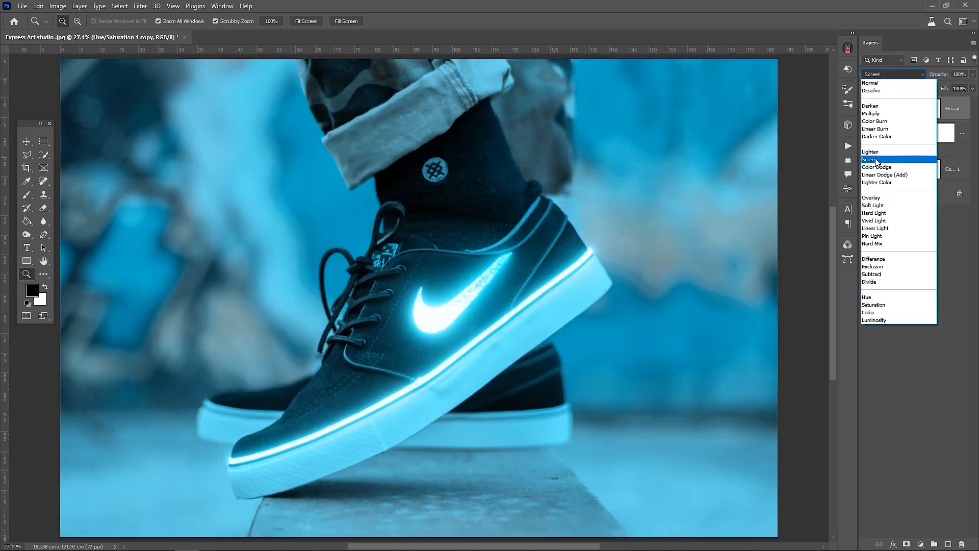
{"action": "left_click", "coordinate": [876, 160]}
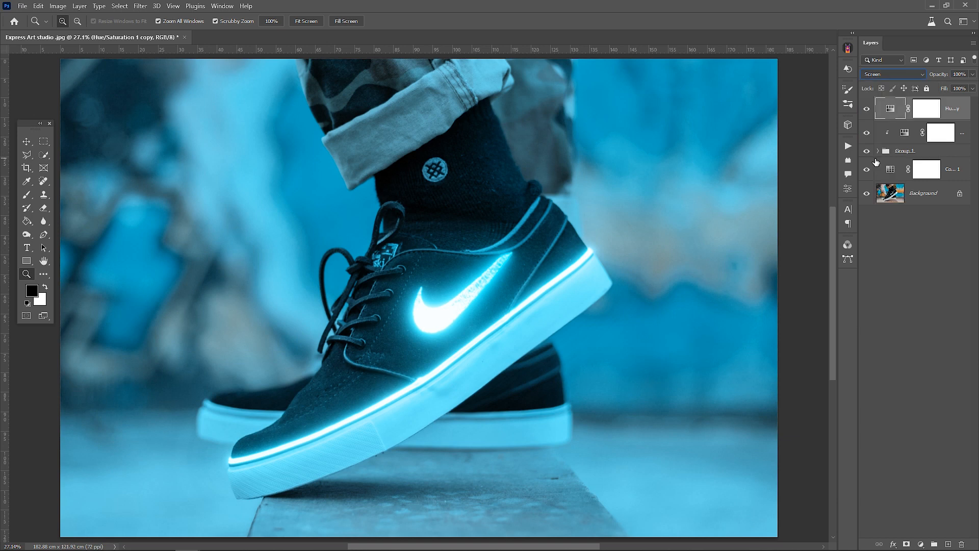
{"action": "left_click", "coordinate": [922, 113]}
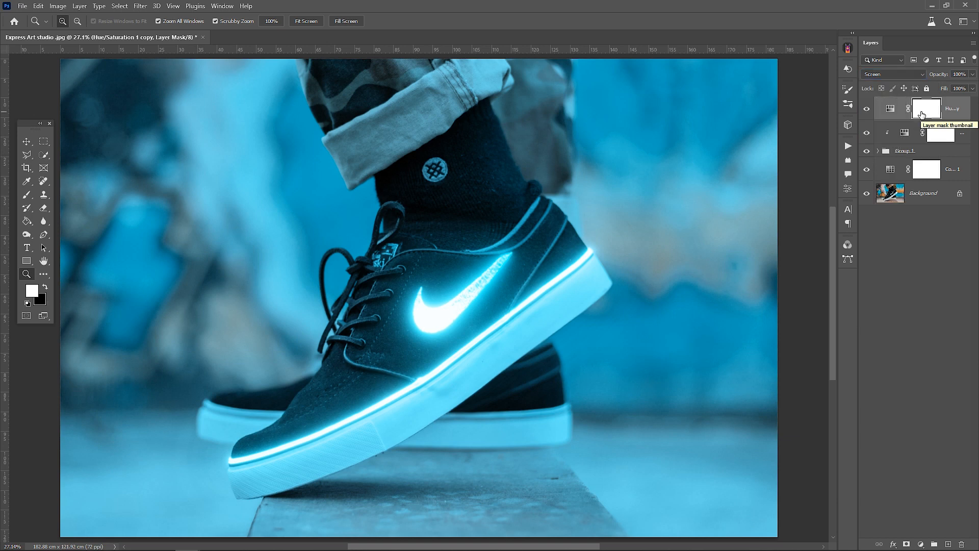
{"action": "key", "text": "ctrl+i"}
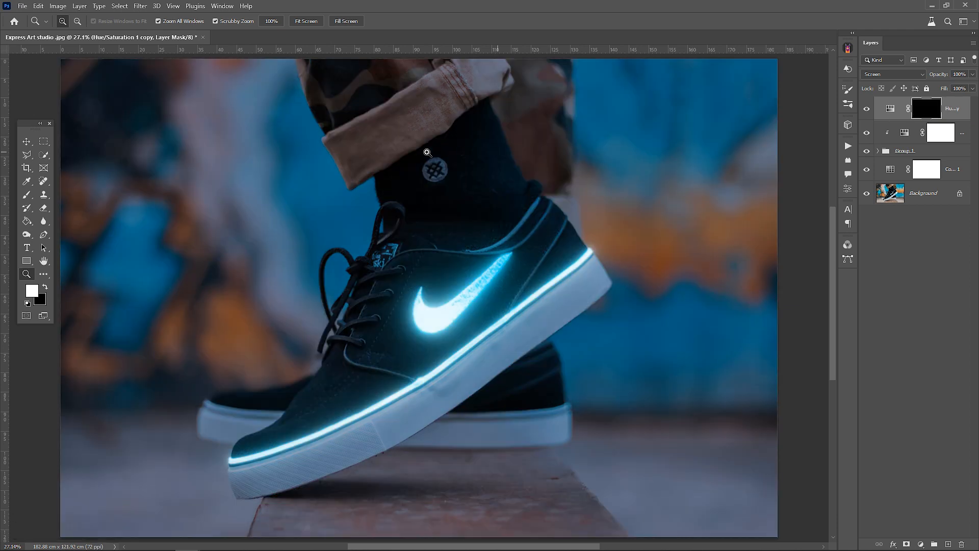
Set up a soft white brush with 30% opacity, 24% flow and a size of 59 px.
{"action": "left_click", "coordinate": [29, 195]}
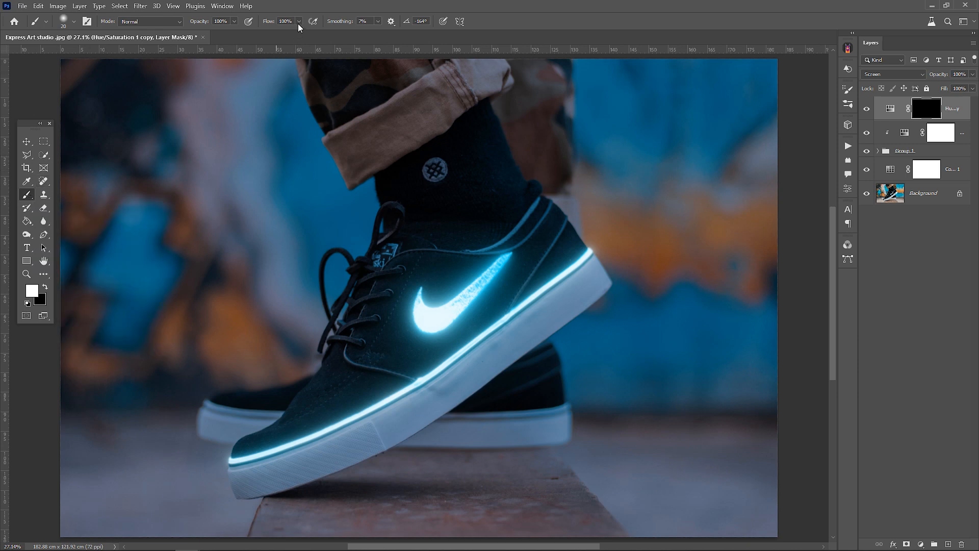
{"action": "left_click", "coordinate": [276, 32]}
{"action": "left_click", "coordinate": [235, 21]}
{"action": "left_click", "coordinate": [201, 33]}
{"action": "left_click", "coordinate": [299, 22]}
{"action": "right_click", "coordinate": [429, 300]}
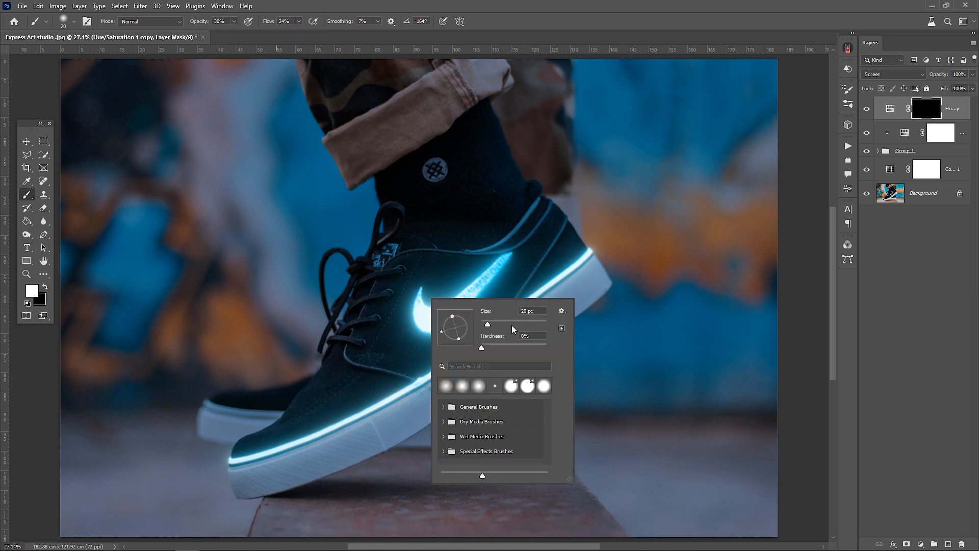
{"action": "left_click", "coordinate": [533, 34]}
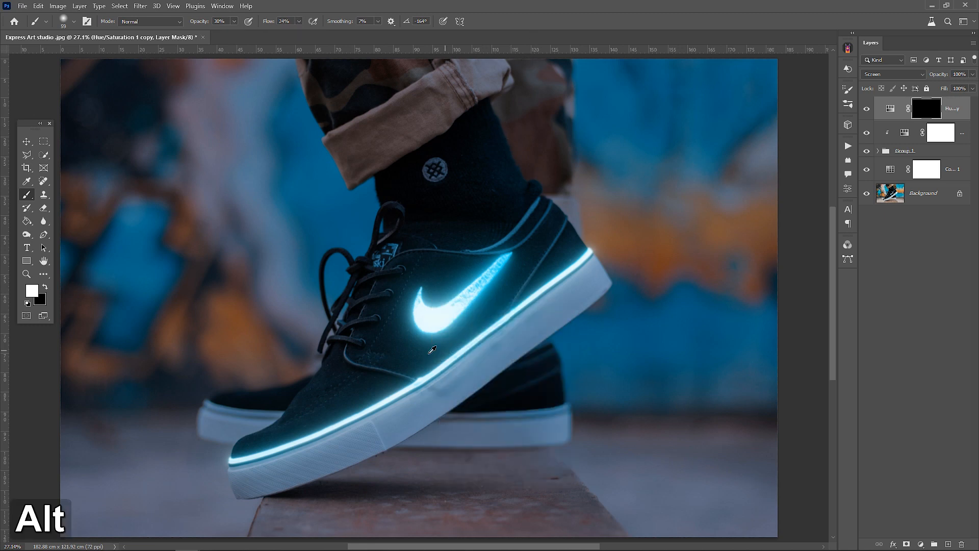
Undo the trial stroke and, at 71% brush opacity, paint blue light on the mask along the shoe's heel, collar and toe seams.
{"action": "scroll", "coordinate": [432, 350], "scroll_direction": "up", "scroll_amount": 6}
{"action": "scroll", "coordinate": [612, 226], "scroll_direction": "up", "scroll_amount": 2}
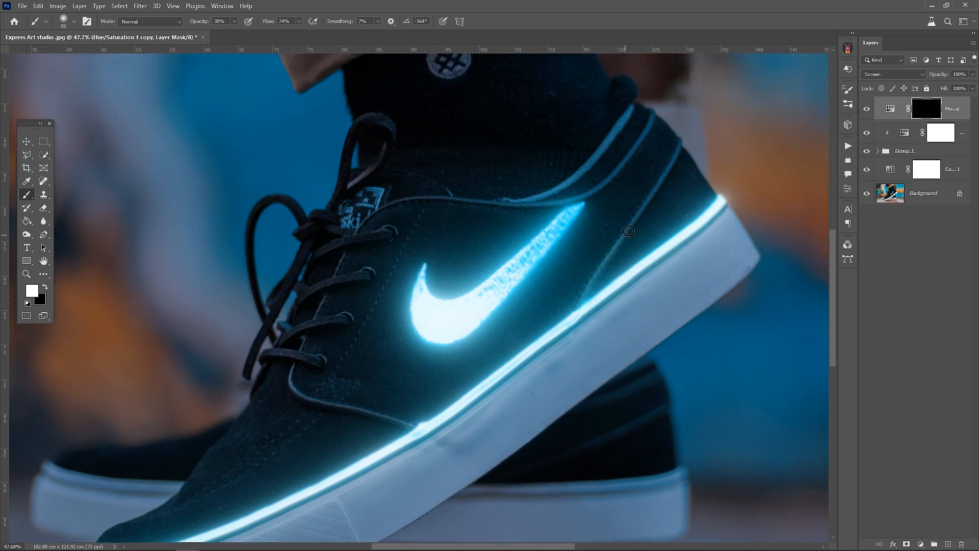
{"action": "left_click", "coordinate": [234, 21]}
{"action": "left_click", "coordinate": [253, 32]}
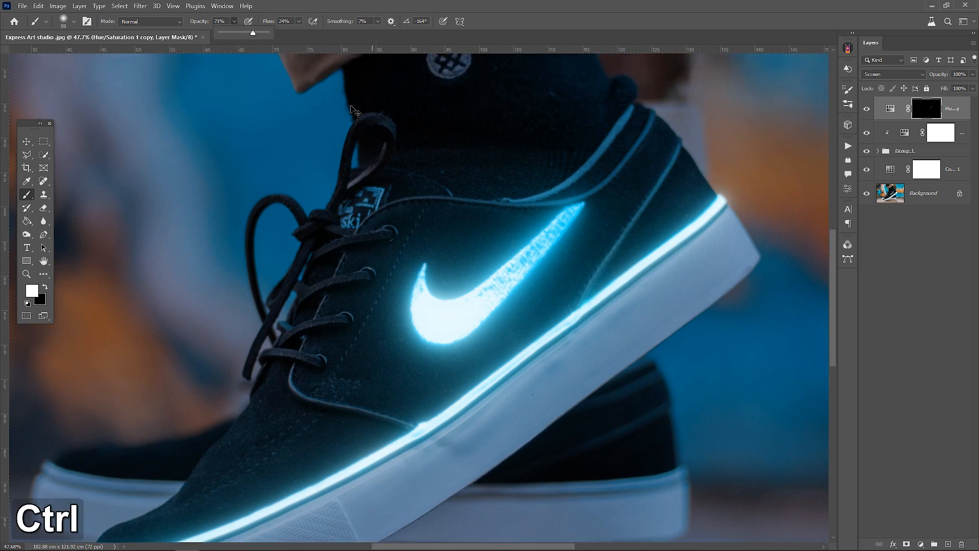
{"action": "key", "text": "ctrl+z"}
{"action": "left_click_drag", "start_coordinate": [579, 311], "coordinate": [648, 206]}
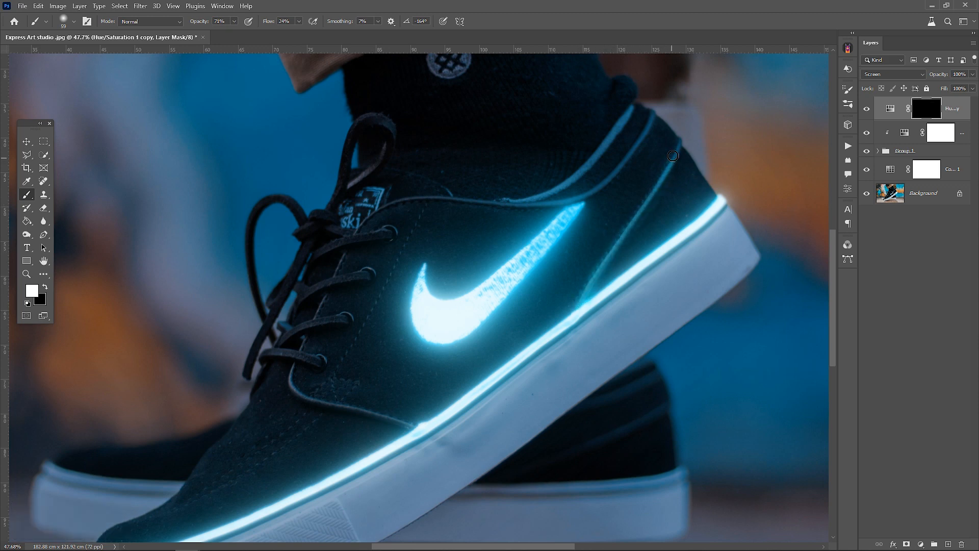
{"action": "mouse_move", "coordinate": [649, 132]}
{"action": "left_mouse_down"}
{"action": "mouse_move", "coordinate": [611, 180]}
{"action": "mouse_move", "coordinate": [568, 202]}
{"action": "mouse_move", "coordinate": [485, 204]}
{"action": "left_mouse_up"}
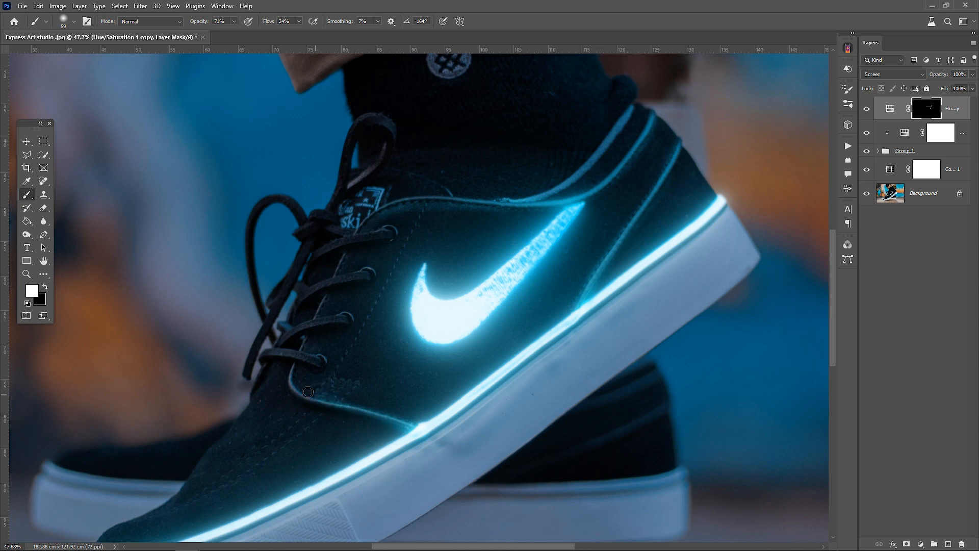
Set the brush to 39 px and 100% opacity and paint blue light on the mask over the topmost lace eyelet.
{"action": "scroll", "coordinate": [354, 285], "scroll_direction": "up", "scroll_amount": 5}
{"action": "right_click", "coordinate": [443, 282]}
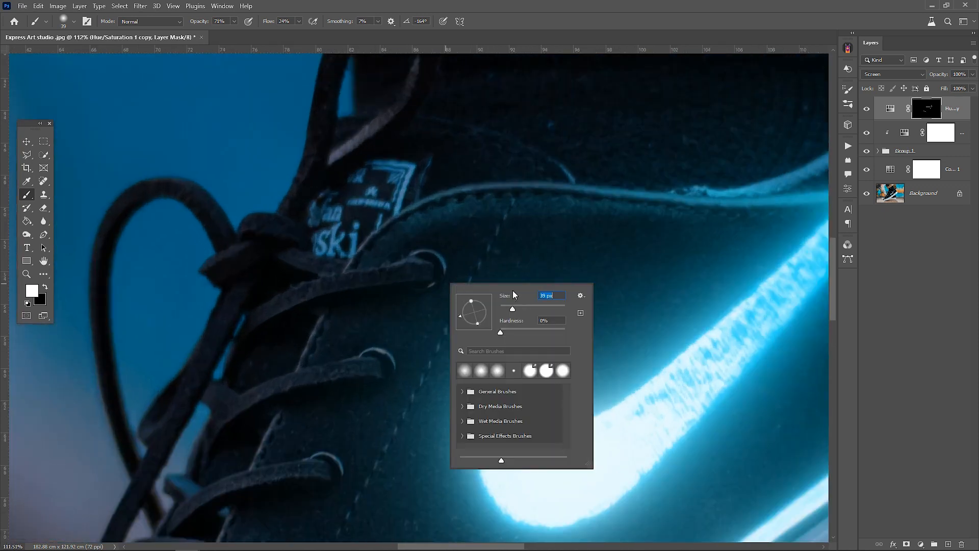
{"action": "left_click_drag", "start_coordinate": [234, 22], "coordinate": [250, 31]}
{"action": "left_click_drag", "start_coordinate": [427, 245], "coordinate": [434, 255]}
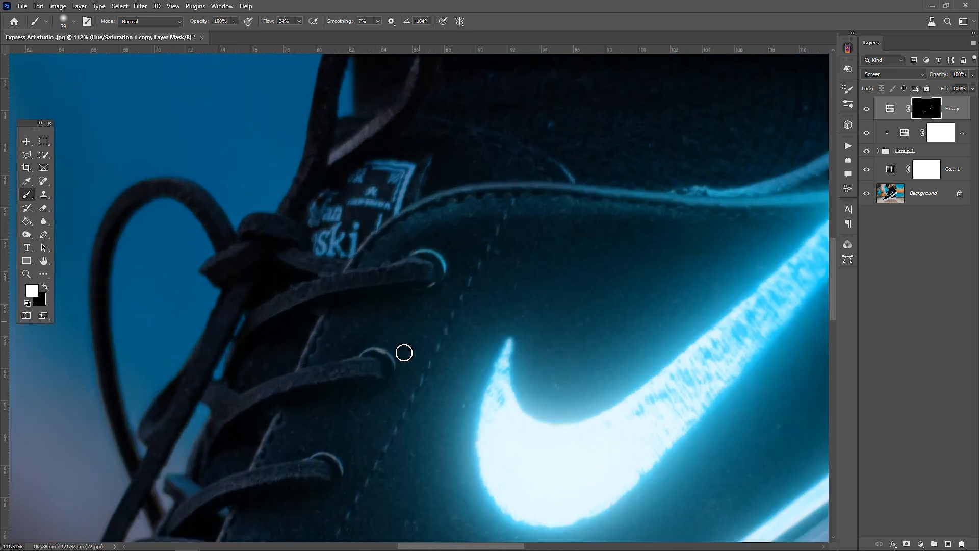
Paint blue light on the mask over the three lace eyelets below the topmost one.
{"action": "left_click_drag", "start_coordinate": [372, 352], "coordinate": [387, 378]}
{"action": "scroll", "coordinate": [375, 422], "scroll_direction": "down", "scroll_amount": 1}
{"action": "mouse_move", "coordinate": [340, 424]}
{"action": "left_mouse_down"}
{"action": "mouse_move", "coordinate": [315, 410]}
{"action": "mouse_move", "coordinate": [317, 441]}
{"action": "mouse_move", "coordinate": [264, 416]}
{"action": "left_mouse_up"}
{"action": "scroll", "coordinate": [301, 416], "scroll_direction": "down", "scroll_amount": 2}
{"action": "scroll", "coordinate": [416, 363], "scroll_direction": "down", "scroll_amount": 8}
{"action": "scroll", "coordinate": [376, 331], "scroll_direction": "up", "scroll_amount": 2}
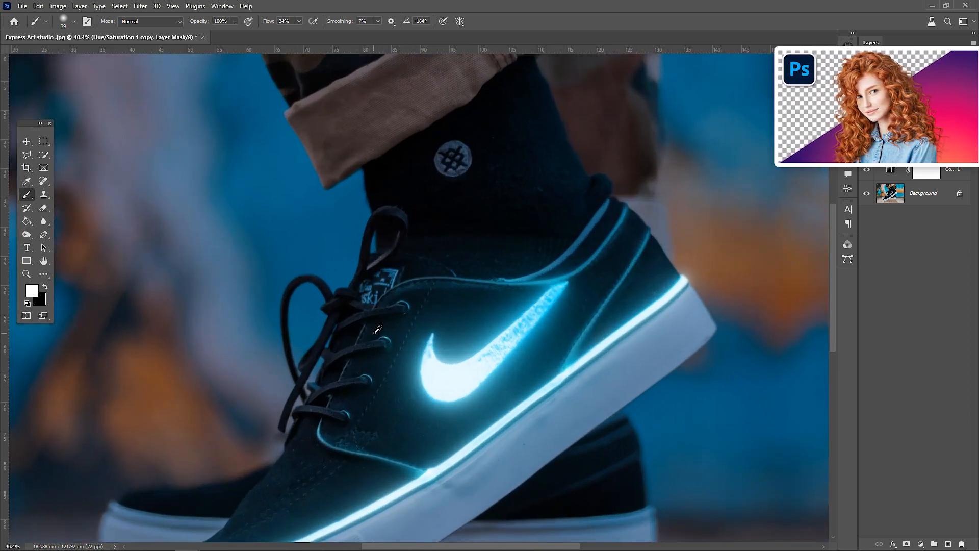
Set the brush opacity to 56% and paint blue light on the mask over the laces and the toe seam.
{"action": "scroll", "coordinate": [378, 329], "scroll_direction": "up", "scroll_amount": 2}
{"action": "left_click", "coordinate": [235, 22]}
{"action": "left_click", "coordinate": [380, 308]}
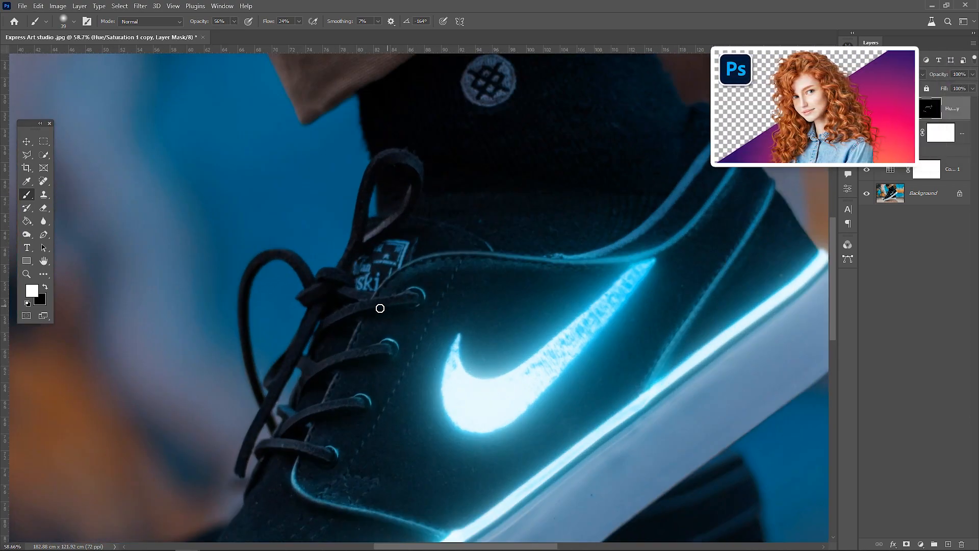
{"action": "scroll", "coordinate": [301, 420], "scroll_direction": "down", "scroll_amount": 1}
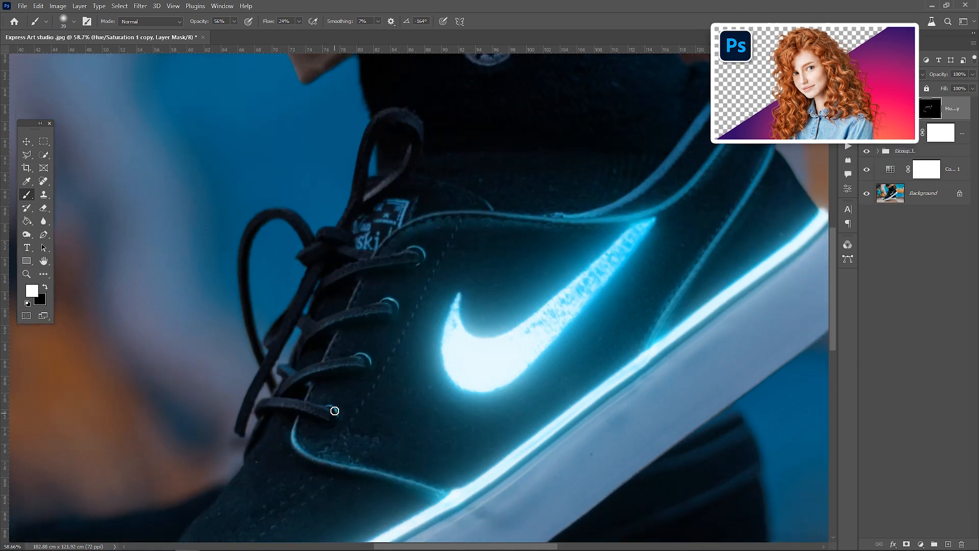
{"action": "scroll", "coordinate": [497, 401], "scroll_direction": "down", "scroll_amount": 2}
{"action": "scroll", "coordinate": [493, 380], "scroll_direction": "down", "scroll_amount": 2}
{"action": "scroll", "coordinate": [452, 360], "scroll_direction": "up", "scroll_amount": 2}
{"action": "scroll", "coordinate": [449, 362], "scroll_direction": "up", "scroll_amount": 1}
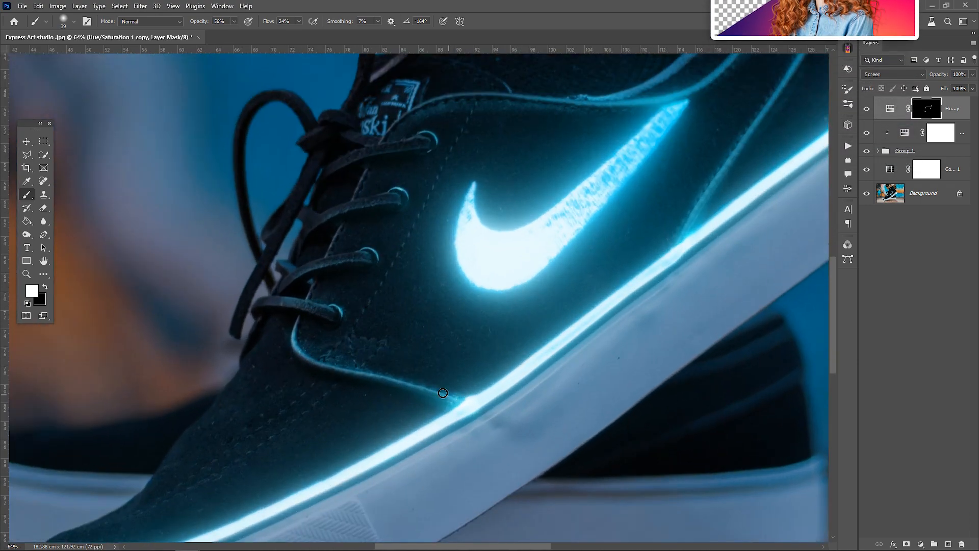
Paint more blue light on the mask along the shoe's heel and collar seams.
{"action": "scroll", "coordinate": [598, 197], "scroll_direction": "up", "scroll_amount": 2}
{"action": "scroll", "coordinate": [599, 196], "scroll_direction": "right", "scroll_amount": 1}
{"action": "scroll", "coordinate": [603, 202], "scroll_direction": "right", "scroll_amount": 1}
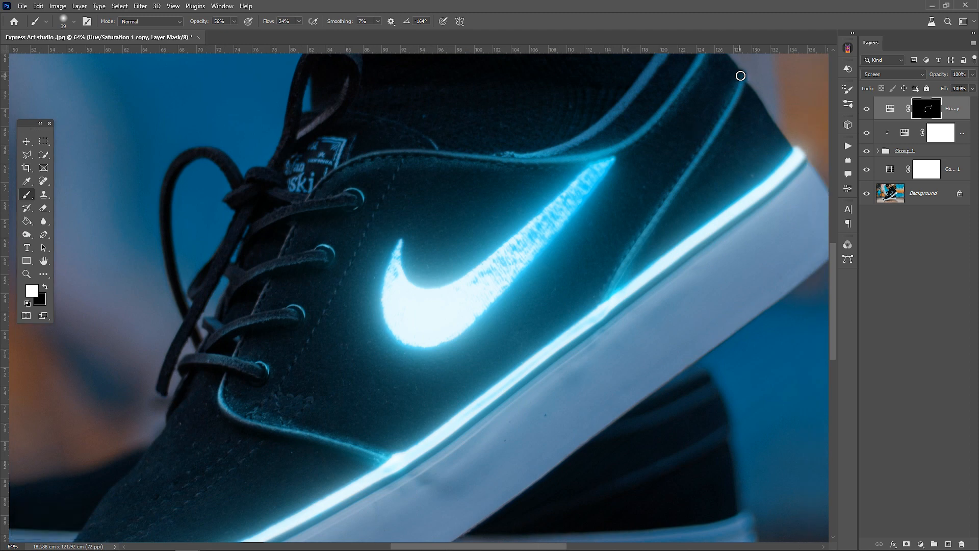
{"action": "scroll", "coordinate": [626, 277], "scroll_direction": "up", "scroll_amount": 1}
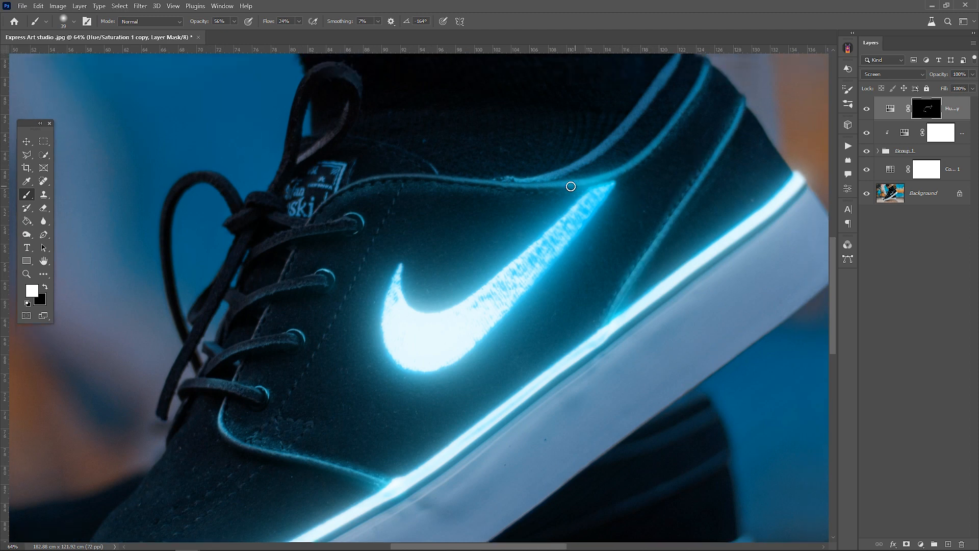
{"action": "mouse_move", "coordinate": [653, 103]}
{"action": "left_mouse_down"}
{"action": "mouse_move", "coordinate": [545, 174]}
{"action": "mouse_move", "coordinate": [607, 151]}
{"action": "mouse_move", "coordinate": [661, 100]}
{"action": "left_mouse_up"}
{"action": "scroll", "coordinate": [660, 131], "scroll_direction": "up", "scroll_amount": 2}
{"action": "scroll", "coordinate": [664, 172], "scroll_direction": "down", "scroll_amount": 8}
{"action": "scroll", "coordinate": [658, 183], "scroll_direction": "up", "scroll_amount": 1}
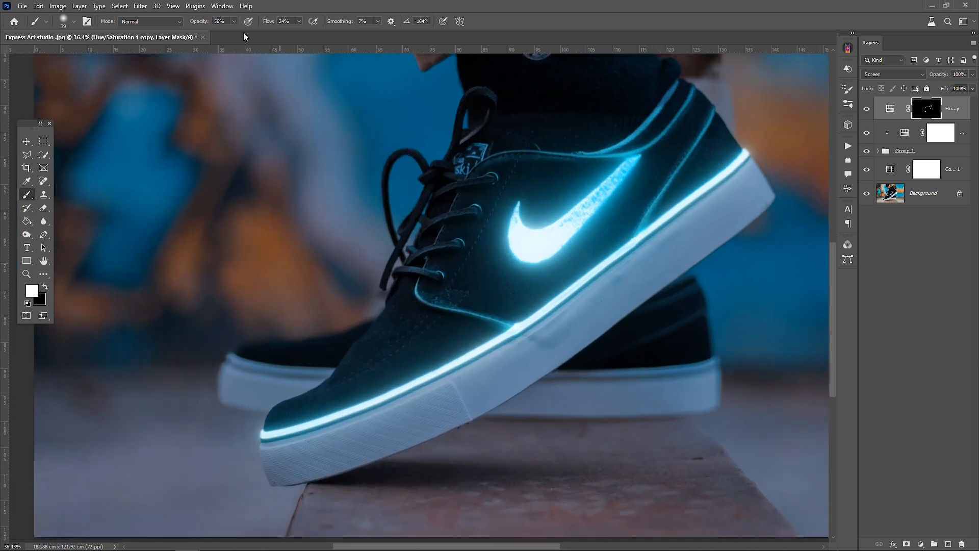
Set the brush to 30% opacity and 275 px and paint a soft blue light over the shoe's side around the swoosh.
{"action": "key", "text": "3"}
{"action": "right_click", "coordinate": [567, 207]}
{"action": "left_click", "coordinate": [636, 96]}
{"action": "right_click", "coordinate": [596, 193]}
{"action": "key", "text": "Return"}
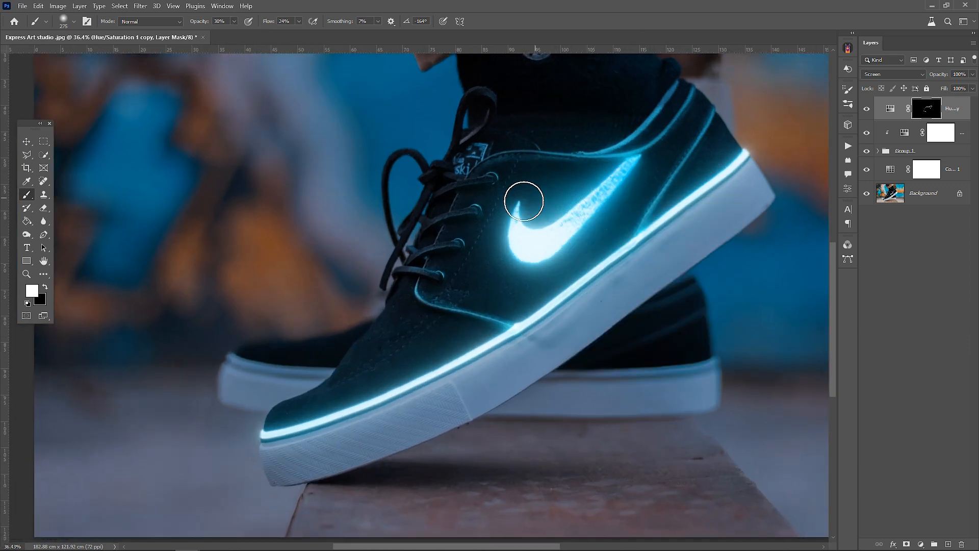
{"action": "mouse_move", "coordinate": [610, 236]}
{"action": "left_mouse_down"}
{"action": "mouse_move", "coordinate": [462, 283]}
{"action": "mouse_move", "coordinate": [553, 174]}
{"action": "mouse_move", "coordinate": [613, 161]}
{"action": "mouse_move", "coordinate": [476, 216]}
{"action": "mouse_move", "coordinate": [610, 196]}
{"action": "mouse_move", "coordinate": [571, 266]}
{"action": "mouse_move", "coordinate": [456, 285]}
{"action": "left_mouse_up"}
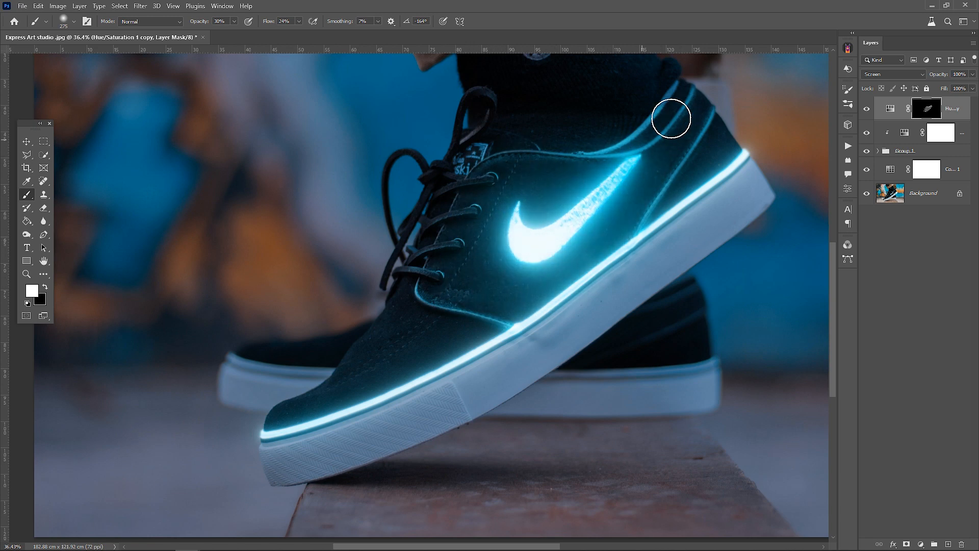
Reduce the brush to 146 px and paint blue light on the mask over the front shoe's white sole.
{"action": "scroll", "coordinate": [633, 227], "scroll_direction": "down", "scroll_amount": 2}
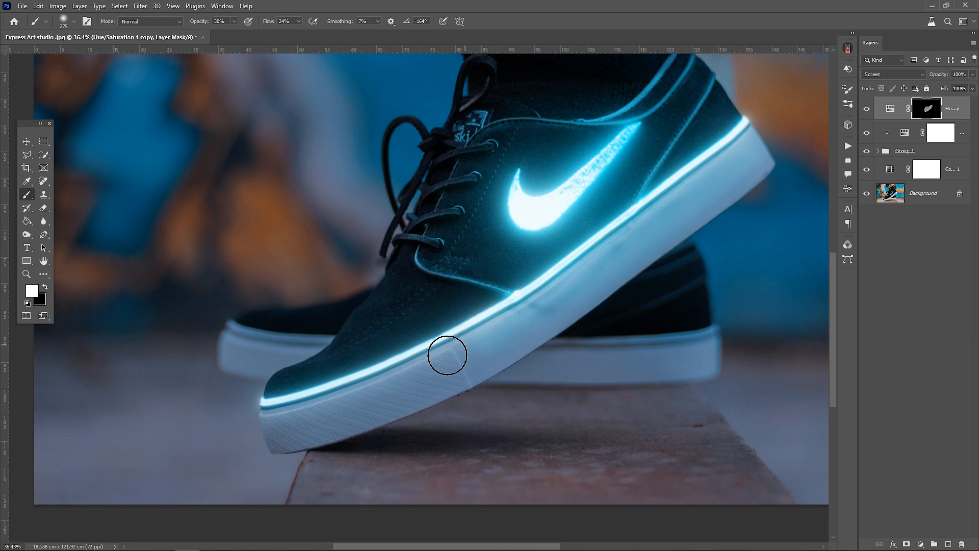
{"action": "right_click", "coordinate": [387, 360]}
{"action": "mouse_move", "coordinate": [270, 412]}
{"action": "left_mouse_down"}
{"action": "mouse_move", "coordinate": [479, 330]}
{"action": "mouse_move", "coordinate": [665, 192]}
{"action": "mouse_move", "coordinate": [731, 159]}
{"action": "mouse_move", "coordinate": [642, 325]}
{"action": "mouse_move", "coordinate": [555, 346]}
{"action": "mouse_move", "coordinate": [555, 379]}
{"action": "left_mouse_up"}
Set the brush to 60% opacity and 480 px and paint blue light on the mask over the stone block beneath the shoe.
{"action": "right_click", "coordinate": [509, 349]}
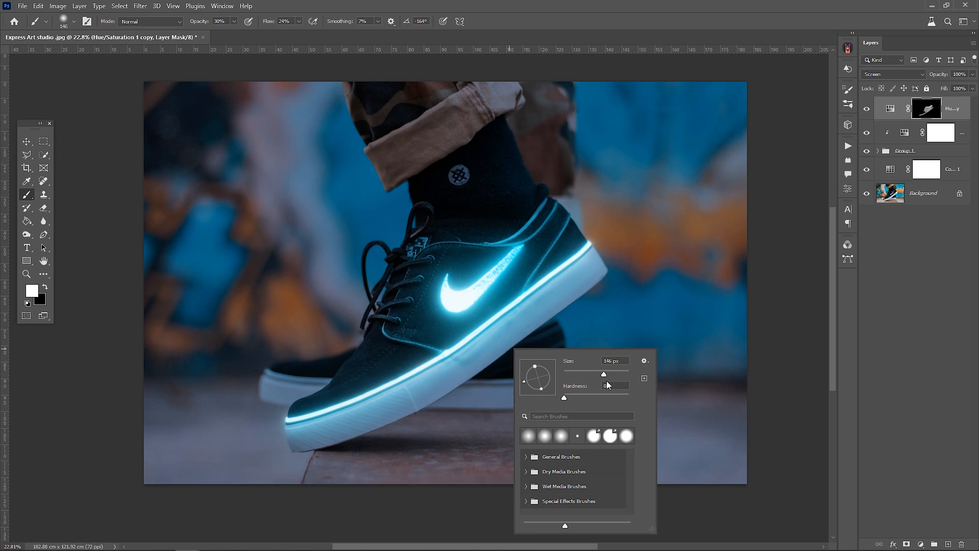
{"action": "left_click", "coordinate": [234, 22]}
{"action": "left_click_drag", "start_coordinate": [233, 34], "coordinate": [248, 35]}
{"action": "right_click", "coordinate": [486, 308]}
{"action": "left_click_drag", "start_coordinate": [595, 333], "coordinate": [599, 333]}
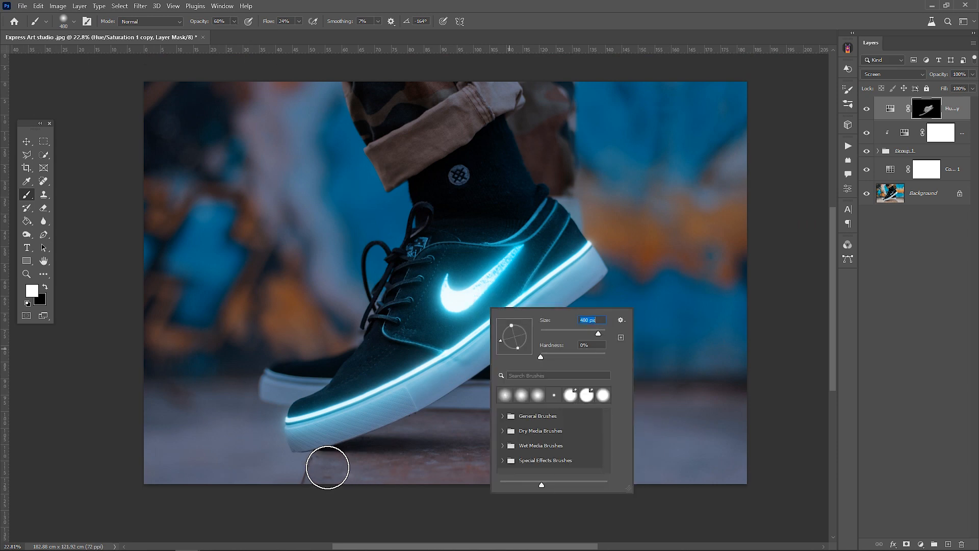
{"action": "mouse_move", "coordinate": [327, 467]}
{"action": "left_mouse_down"}
{"action": "mouse_move", "coordinate": [562, 459]}
{"action": "mouse_move", "coordinate": [568, 485]}
{"action": "mouse_move", "coordinate": [340, 489]}
{"action": "mouse_move", "coordinate": [395, 464]}
{"action": "mouse_move", "coordinate": [577, 460]}
{"action": "left_mouse_up"}
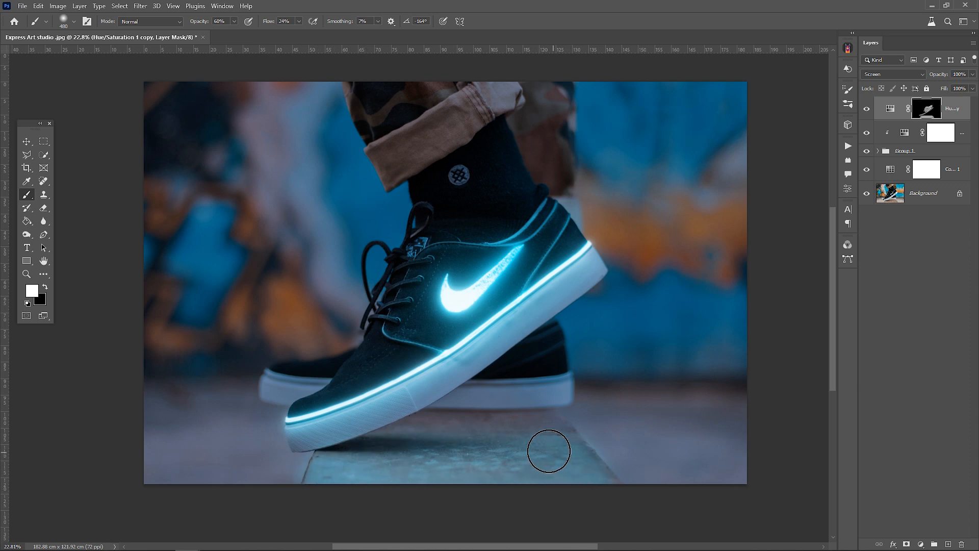
Paint black on the mask to trim the blue light around the stone block and merge all layers into one Background.
{"action": "left_click", "coordinate": [45, 286]}
{"action": "mouse_move", "coordinate": [312, 494]}
{"action": "left_mouse_down"}
{"action": "mouse_move", "coordinate": [617, 486]}
{"action": "mouse_move", "coordinate": [320, 491]}
{"action": "left_mouse_up"}
{"action": "scroll", "coordinate": [592, 372], "scroll_direction": "up", "scroll_amount": 1}
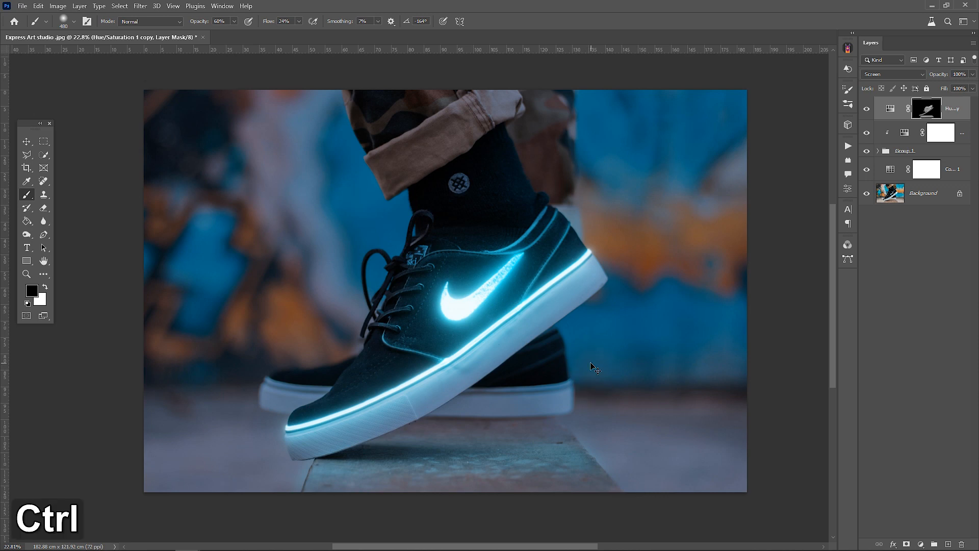
{"action": "scroll", "coordinate": [596, 368], "scroll_direction": "right", "scroll_amount": 1}
{"action": "left_click", "coordinate": [896, 174]}
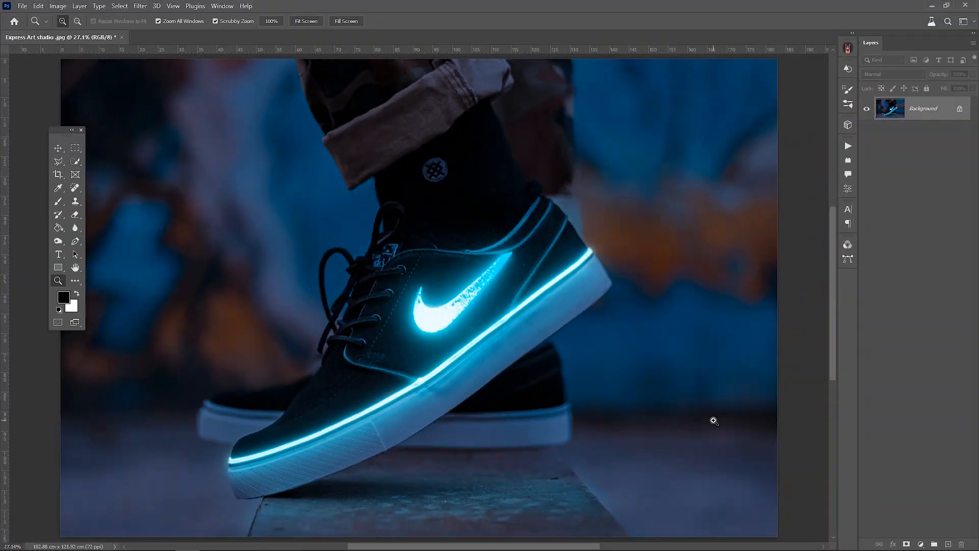
Place the shine texture image in the document and scale it to about 1155% so it covers the whole canvas.
{"action": "left_click_drag", "start_coordinate": [642, 345], "coordinate": [612, 336]}
{"action": "left_click_drag", "start_coordinate": [524, 549], "coordinate": [558, 548]}
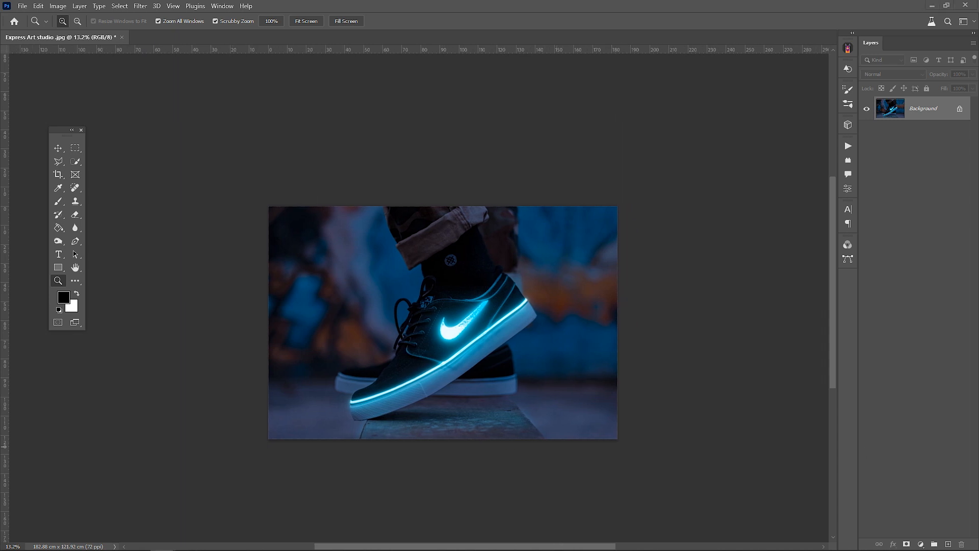
{"action": "left_click_drag", "start_coordinate": [978, 265], "coordinate": [444, 341]}
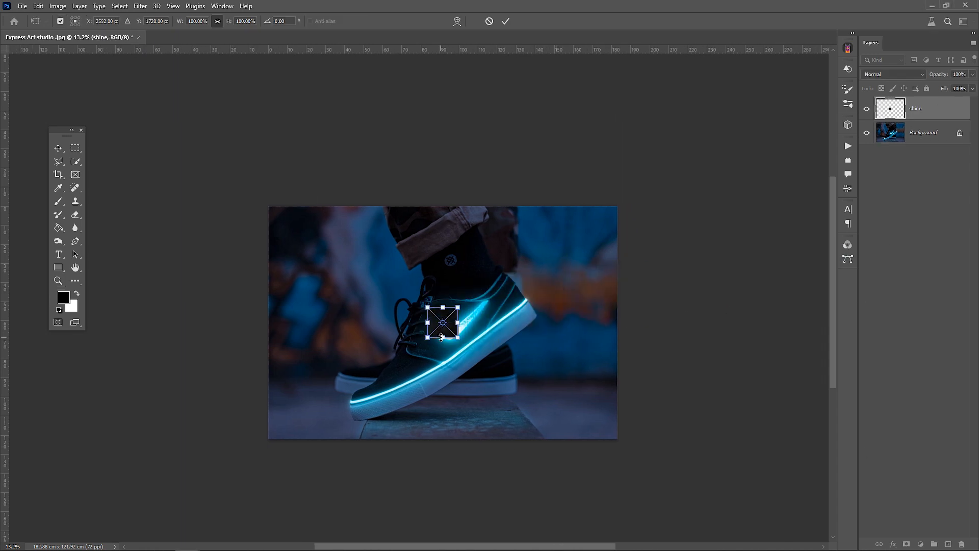
{"action": "left_click_drag", "start_coordinate": [458, 307], "coordinate": [749, 274]}
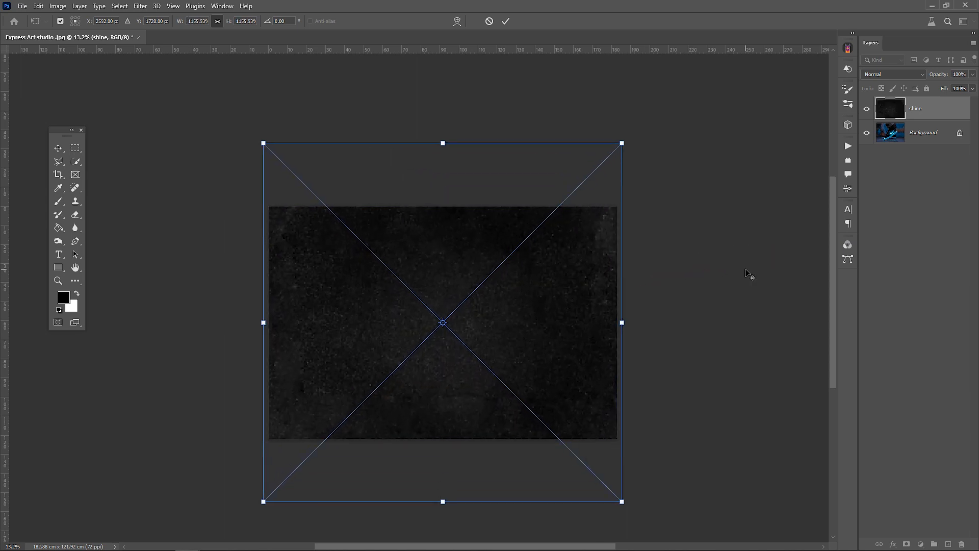
{"action": "key", "text": "Return"}
Set the shine layer's blend mode to Color Dodge and duplicate the layer.
{"action": "left_click", "coordinate": [894, 74]}
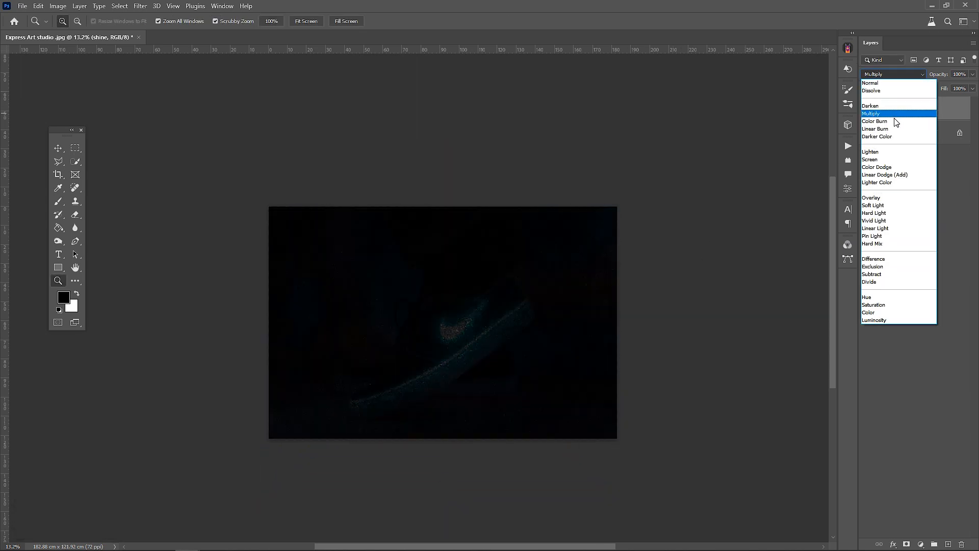
{"action": "left_click", "coordinate": [875, 171]}
{"action": "mouse_move", "coordinate": [929, 112]}
{"action": "left_mouse_down"}
{"action": "mouse_move", "coordinate": [932, 510]}
{"action": "mouse_move", "coordinate": [949, 545]}
{"action": "left_mouse_up"}
Group the two shine layers and give the group a layer mask inverted to black.
{"action": "left_click", "coordinate": [931, 147], "text": "shift"}
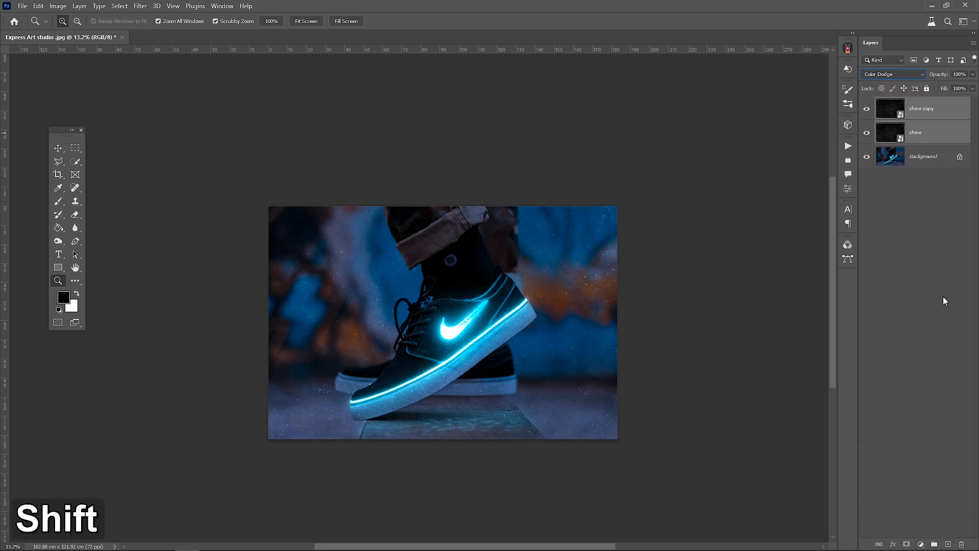
{"action": "left_click", "coordinate": [934, 543]}
{"action": "left_click", "coordinate": [906, 544]}
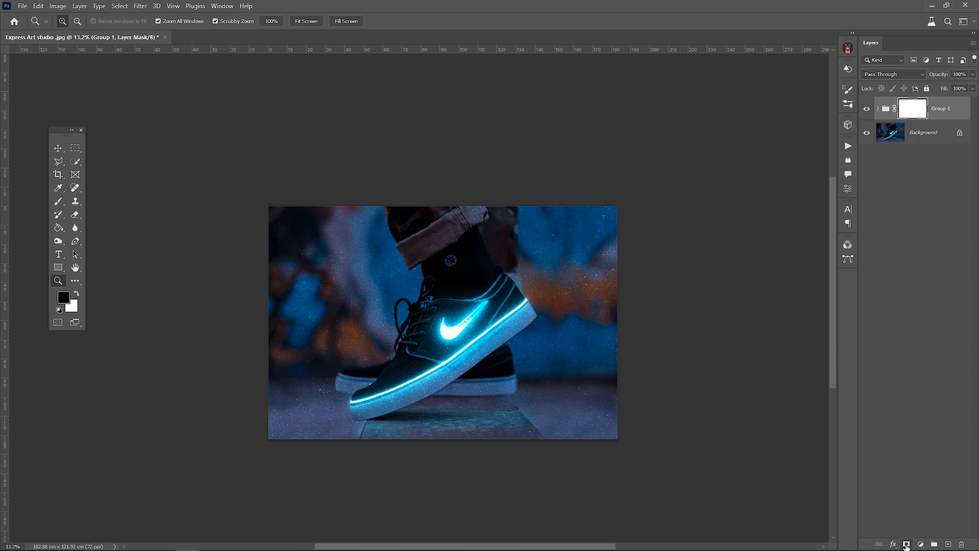
{"action": "key", "text": "ctrl+i"}
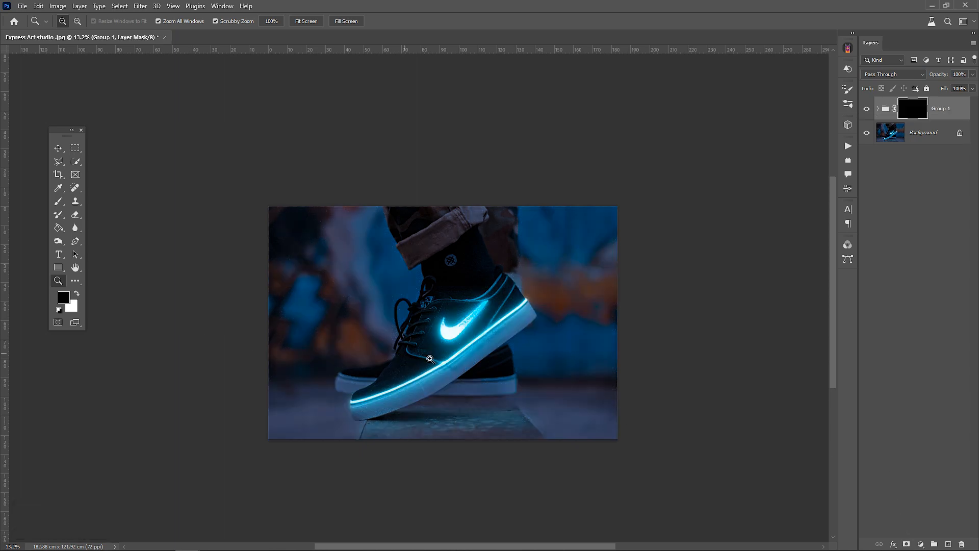
With a soft white brush, paint on the group mask to reveal sparkles over the swoosh and along the sole.
{"action": "left_click_drag", "start_coordinate": [483, 336], "coordinate": [515, 331]}
{"action": "left_click", "coordinate": [57, 202]}
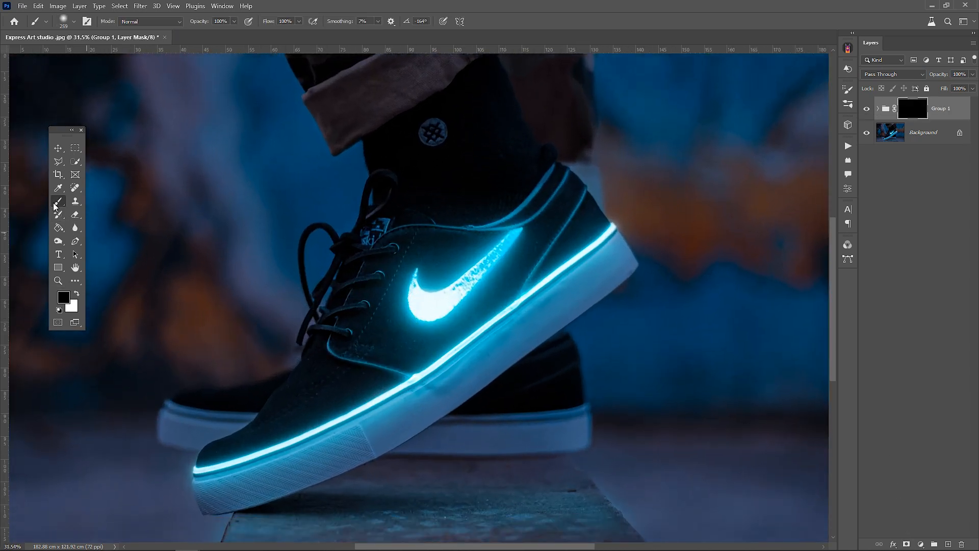
{"action": "mouse_move", "coordinate": [514, 229]}
{"action": "left_mouse_down"}
{"action": "mouse_move", "coordinate": [441, 309]}
{"action": "mouse_move", "coordinate": [411, 308]}
{"action": "mouse_move", "coordinate": [465, 316]}
{"action": "left_mouse_up"}
{"action": "mouse_move", "coordinate": [615, 241]}
{"action": "left_mouse_down"}
{"action": "mouse_move", "coordinate": [532, 314]}
{"action": "mouse_move", "coordinate": [372, 418]}
{"action": "mouse_move", "coordinate": [210, 478]}
{"action": "left_mouse_up"}
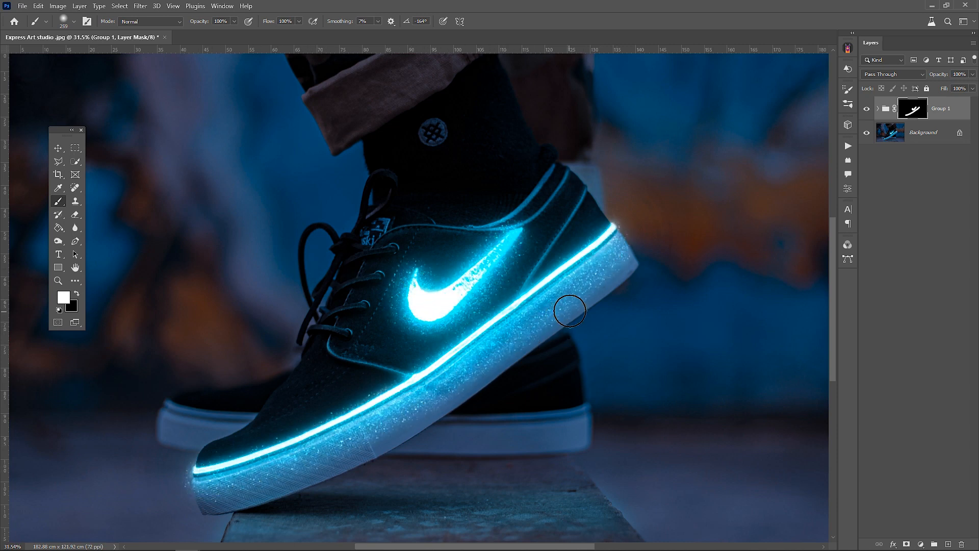
Paint black on the group mask at 177 px and 44% hardness to remove sparkles above the glowing strip near the toe.
{"action": "left_click", "coordinate": [75, 296]}
{"action": "right_click", "coordinate": [300, 369]}
{"action": "left_click", "coordinate": [385, 412]}
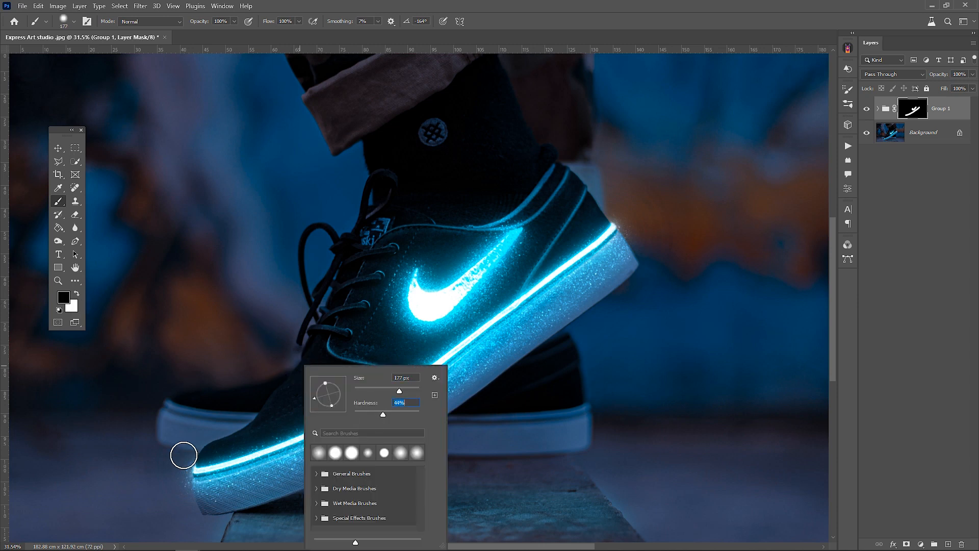
{"action": "mouse_move", "coordinate": [184, 456]}
{"action": "left_mouse_down"}
{"action": "mouse_move", "coordinate": [174, 471]}
{"action": "mouse_move", "coordinate": [395, 372]}
{"action": "left_mouse_up"}
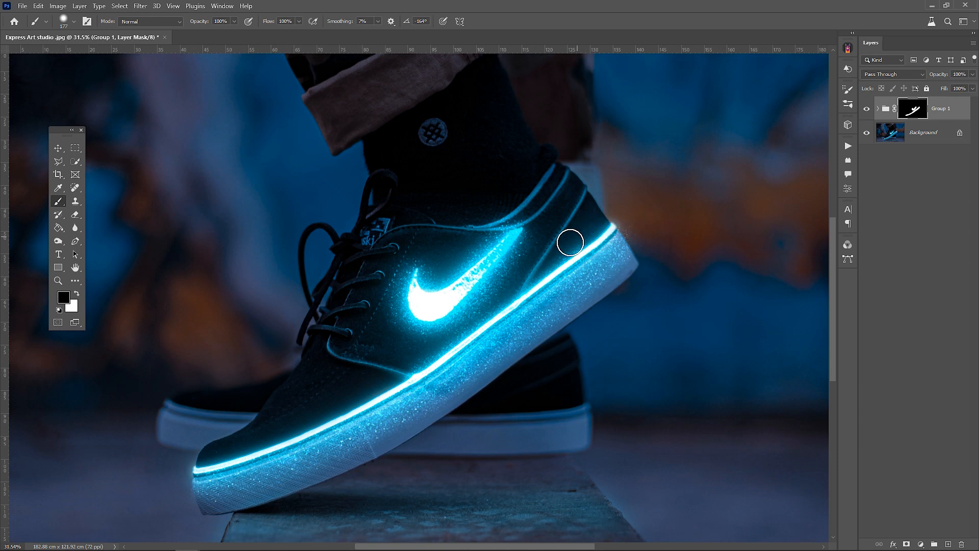
Set the black brush to 114 px and 7% hardness and remove sparkles above the strip from mid-shoe towards the toe.
{"action": "right_click", "coordinate": [604, 234]}
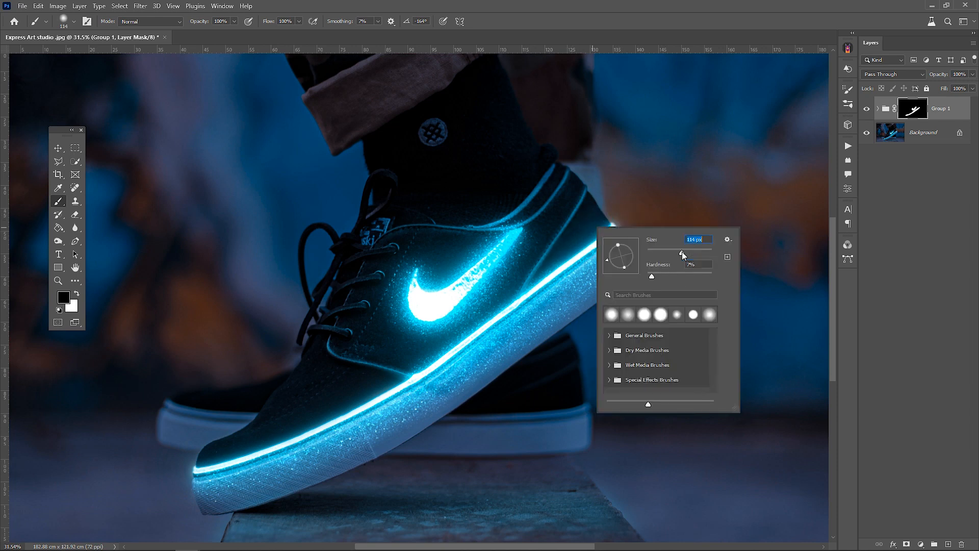
{"action": "left_click_drag", "start_coordinate": [516, 296], "coordinate": [391, 383]}
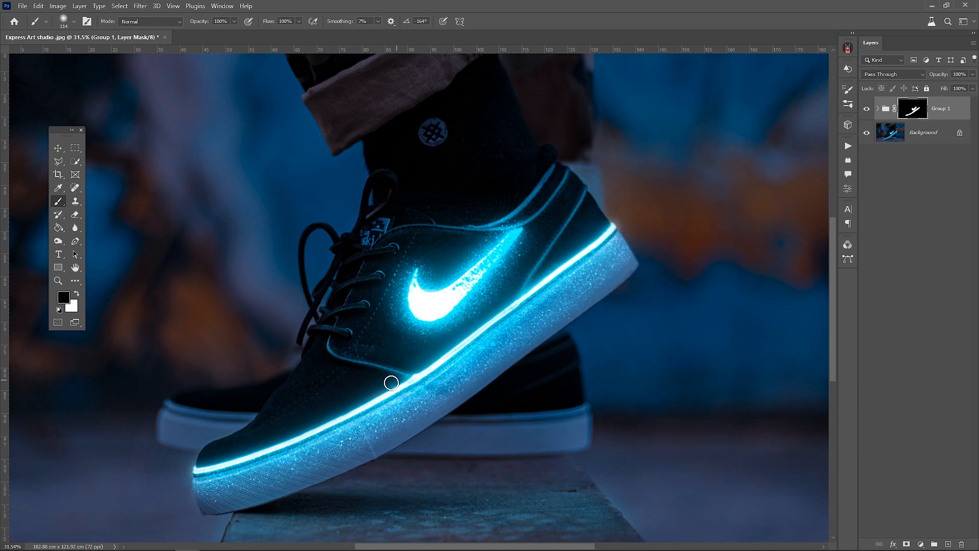
Enlarge the black mask brush to about 300 px.
{"action": "right_click", "coordinate": [508, 259]}
{"action": "left_click_drag", "start_coordinate": [603, 284], "coordinate": [614, 284]}
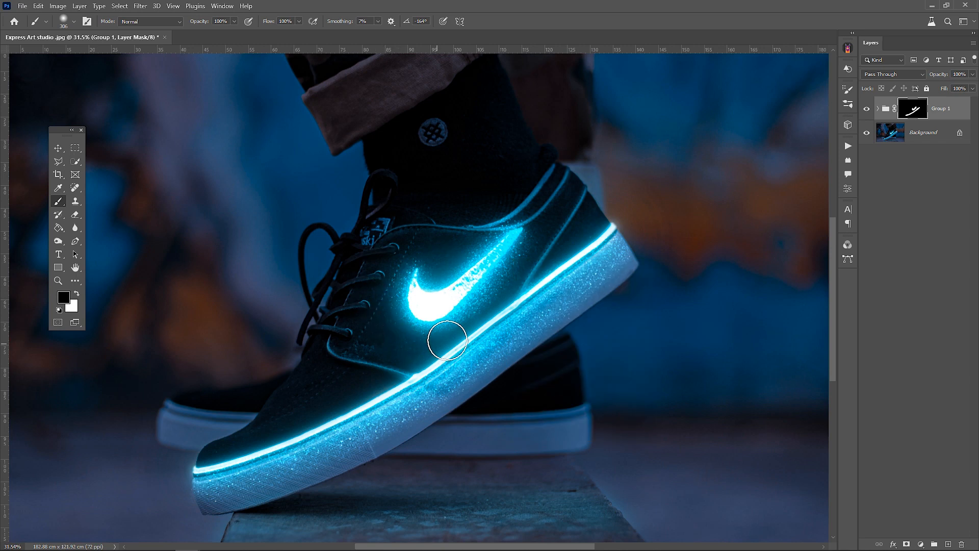